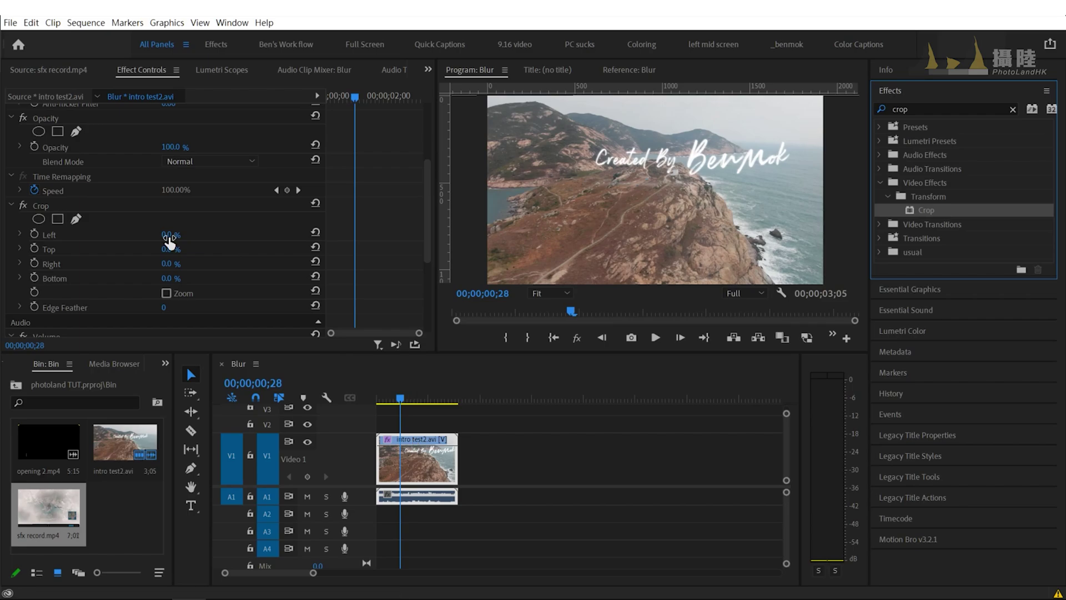
pyautogui.moveTo(169, 243); pyautogui.dragTo(230, 243)
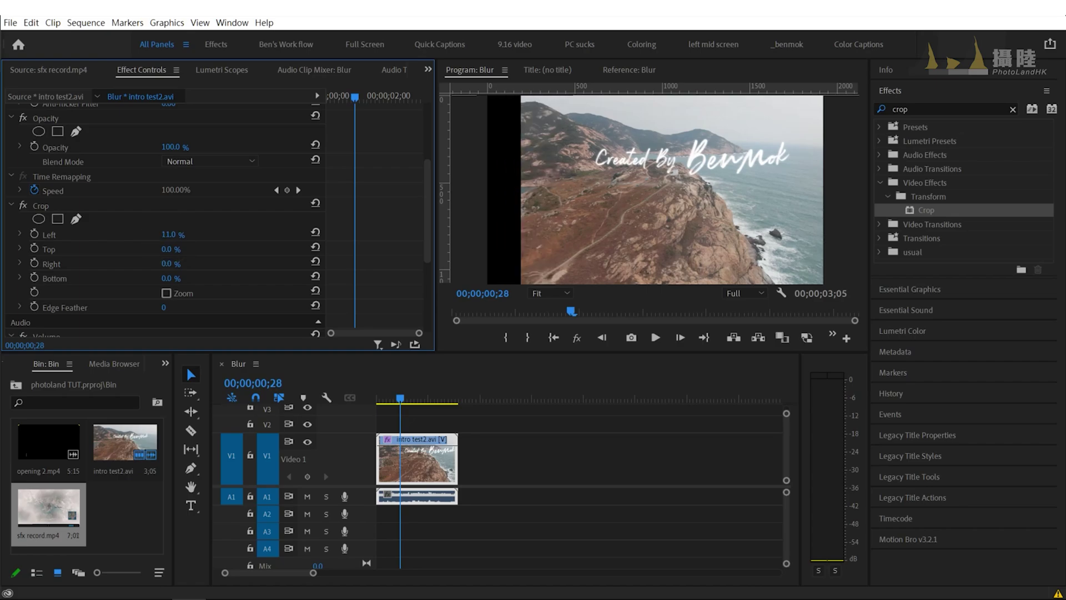
pyautogui.moveTo(231, 234)
pyautogui.mouseDown()
pyautogui.moveTo(197, 234)
pyautogui.moveTo(291, 234)
pyautogui.mouseUp()
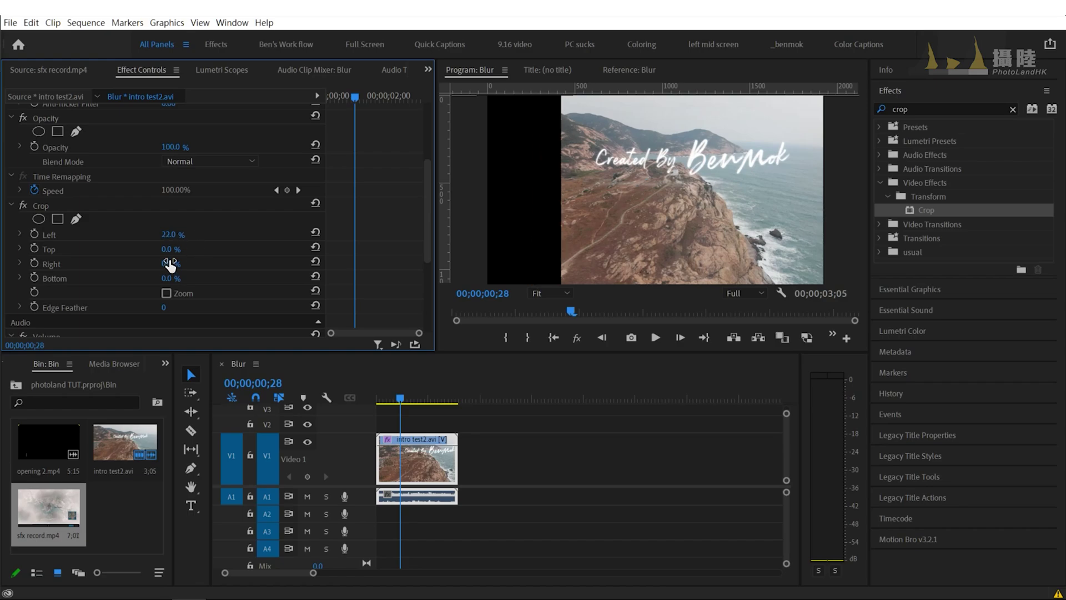
pyautogui.moveTo(171, 263); pyautogui.dragTo(332, 263)
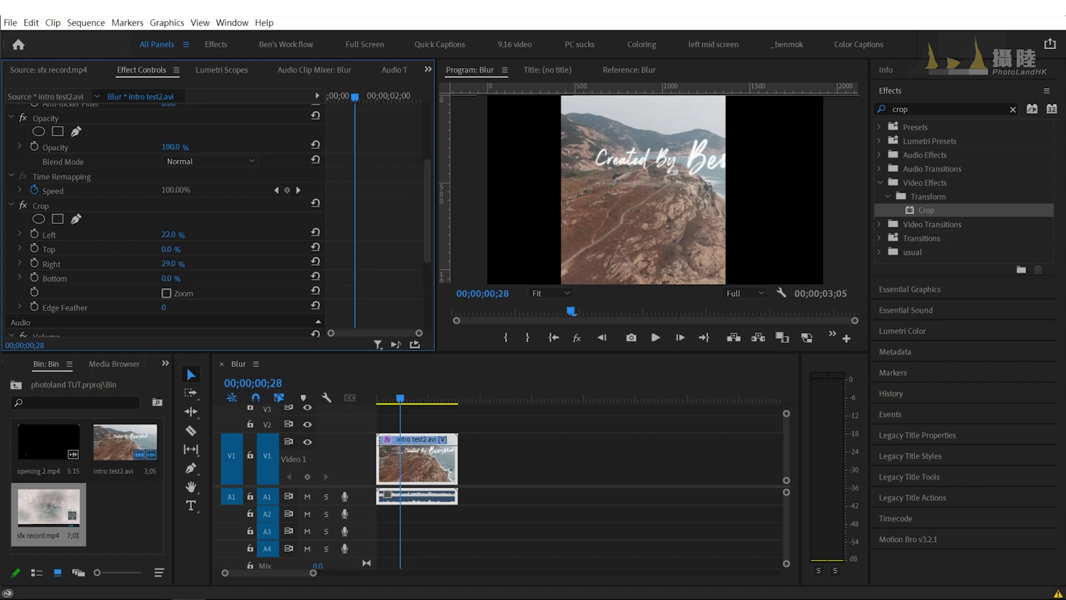
pyautogui.moveTo(172, 249); pyautogui.dragTo(244, 250)
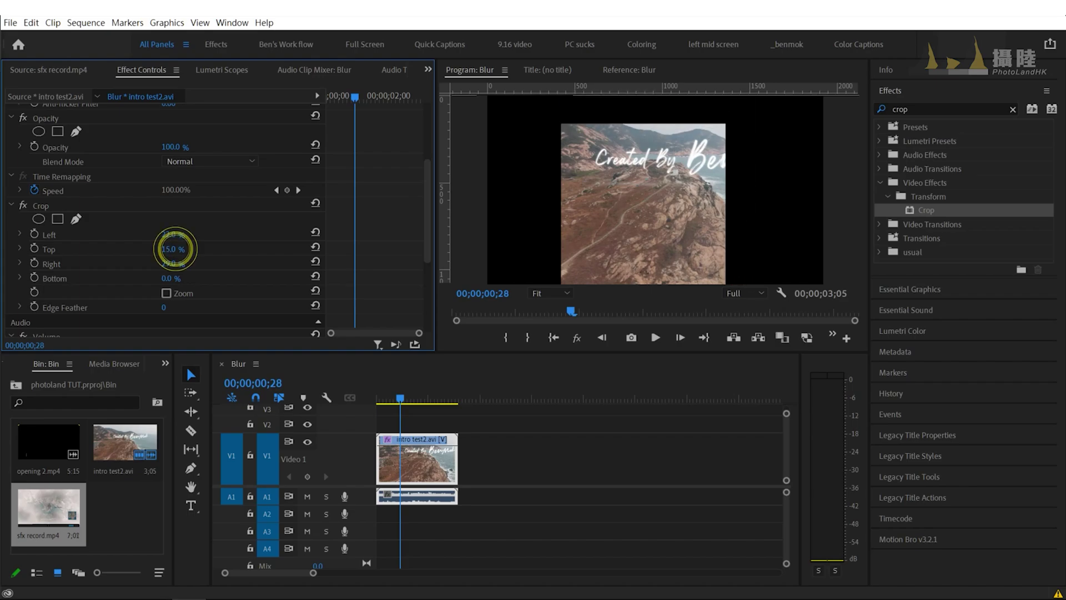
pyautogui.moveTo(171, 278); pyautogui.dragTo(371, 278)
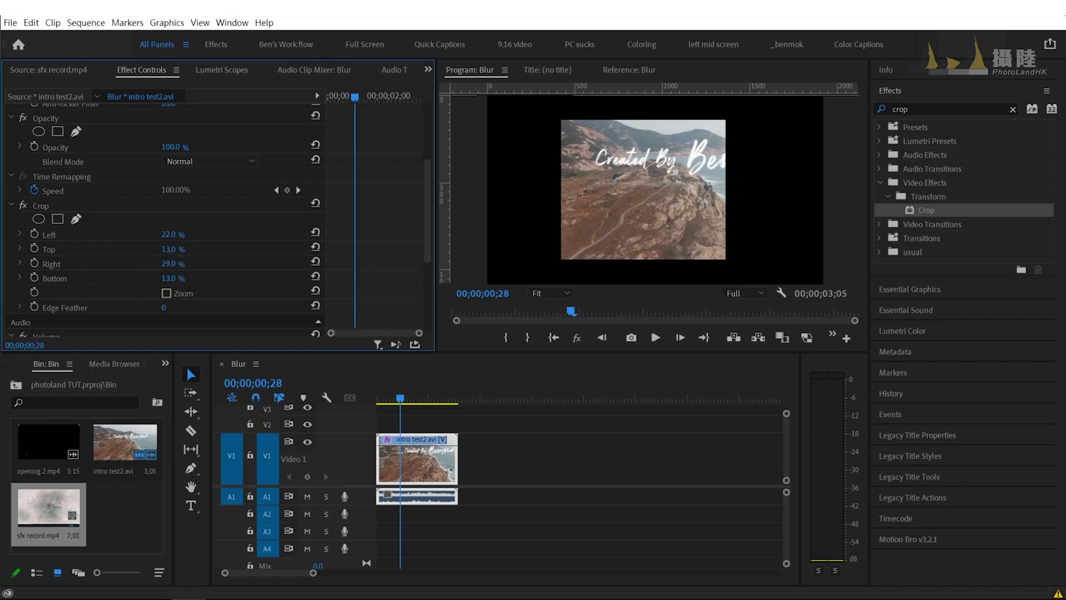
pyautogui.click(374, 239)
pyautogui.scroll(5, 383, 238)
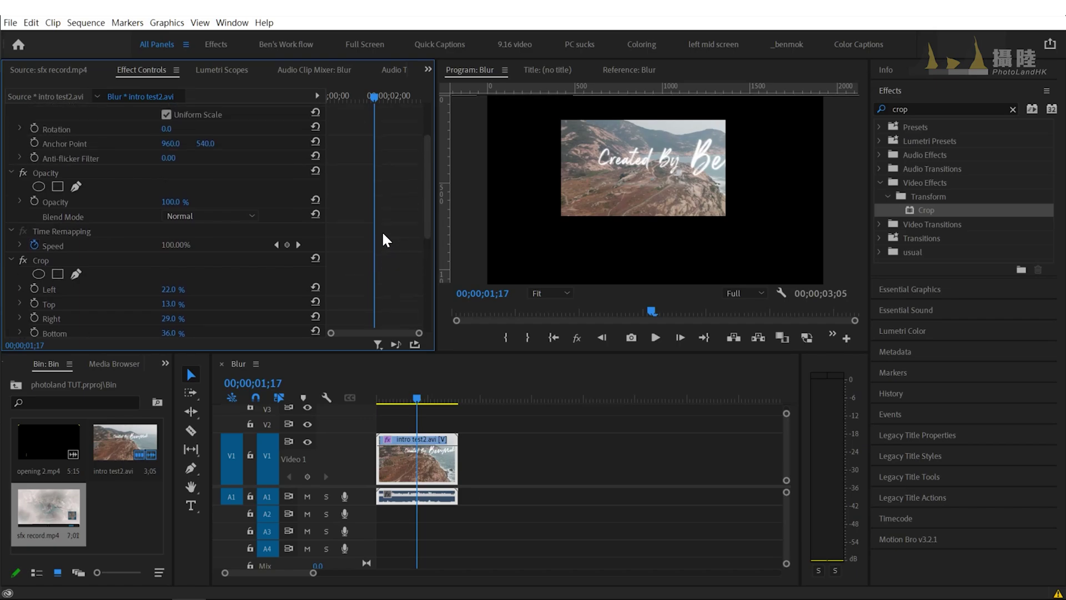
pyautogui.click(86, 122)
pyautogui.moveTo(665, 168); pyautogui.dragTo(672, 188)
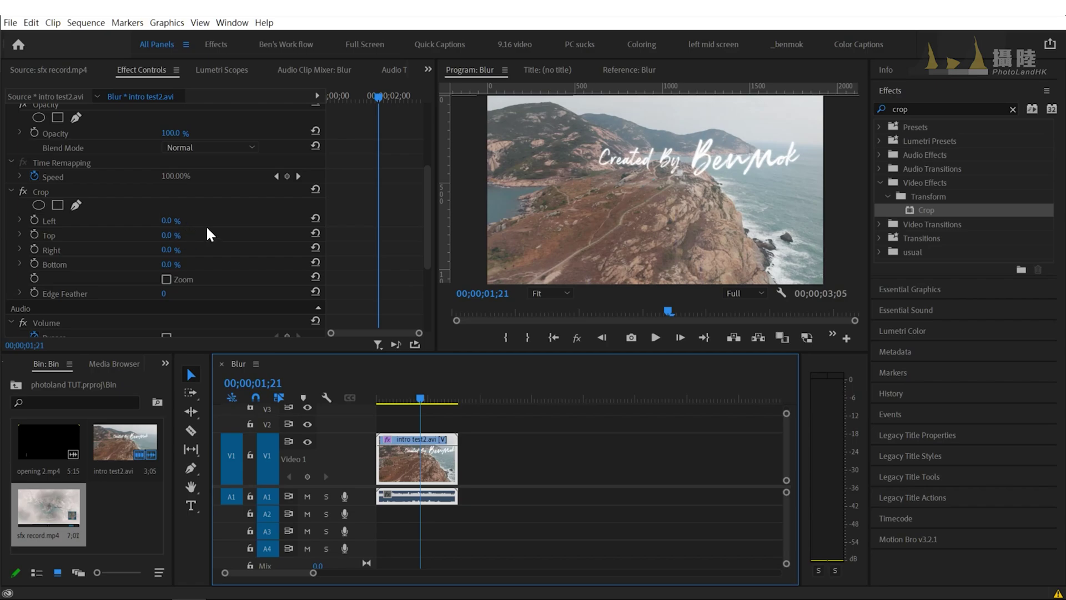
# Crop 12% from the intro clip's top and bottom, then move back near its start.
pyautogui.click(171, 235)
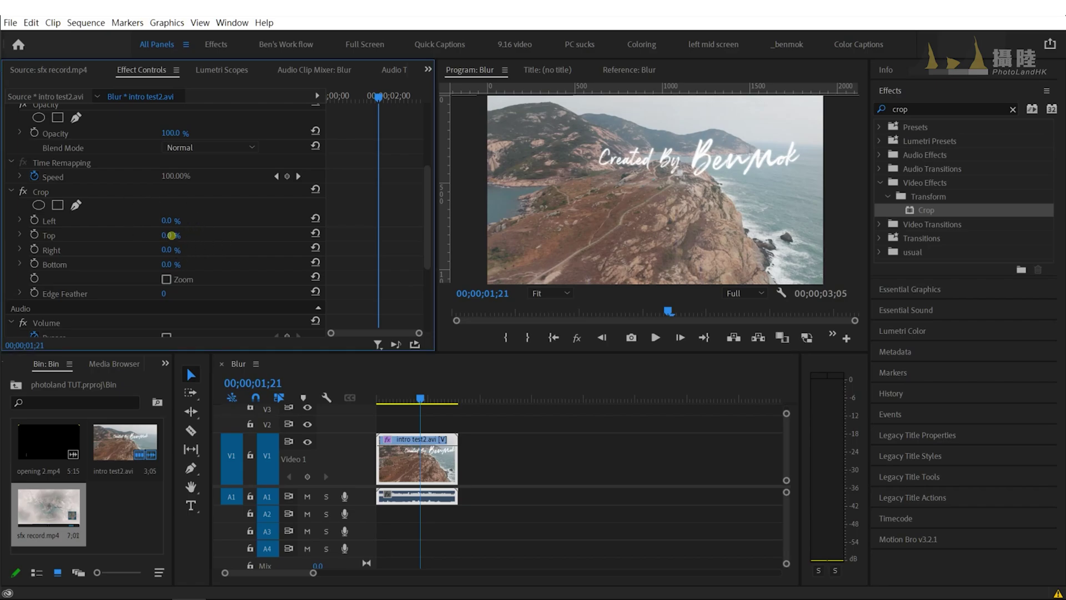
pyautogui.write('12')
pyautogui.click(175, 265)
pyautogui.write('12')
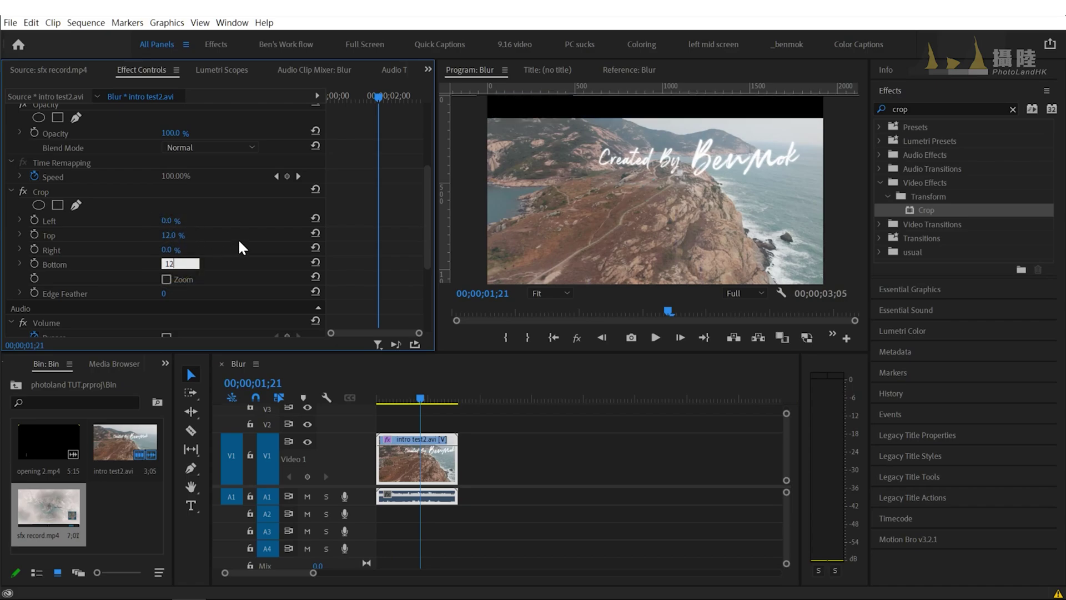
pyautogui.click(239, 246)
pyautogui.moveTo(422, 397); pyautogui.dragTo(385, 398)
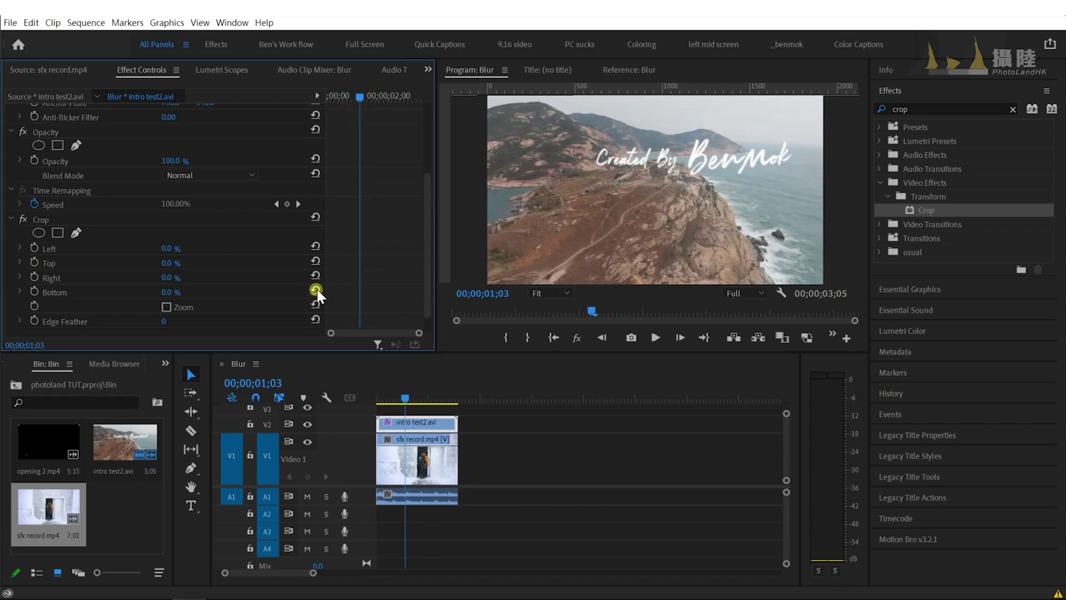
# Select the intro clip and crop its bottom to about 52% for a split screen.
pyautogui.click(408, 423)
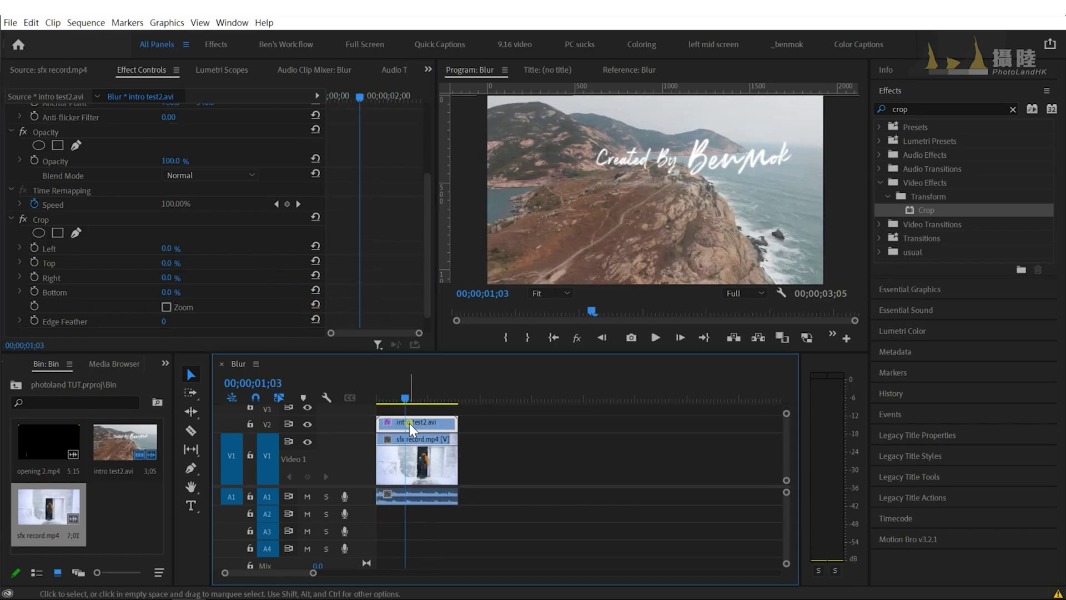
pyautogui.click(271, 425)
pyautogui.click(268, 424)
pyautogui.moveTo(167, 292); pyautogui.dragTo(250, 319)
pyautogui.hotkey('ctrl', 'z')
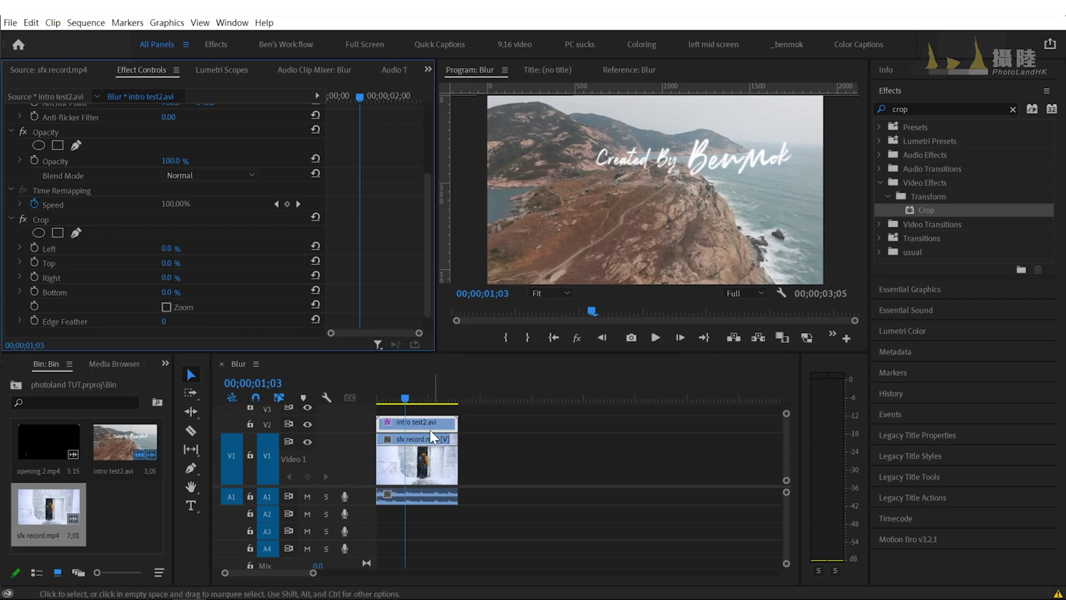
pyautogui.moveTo(161, 292); pyautogui.dragTo(216, 307)
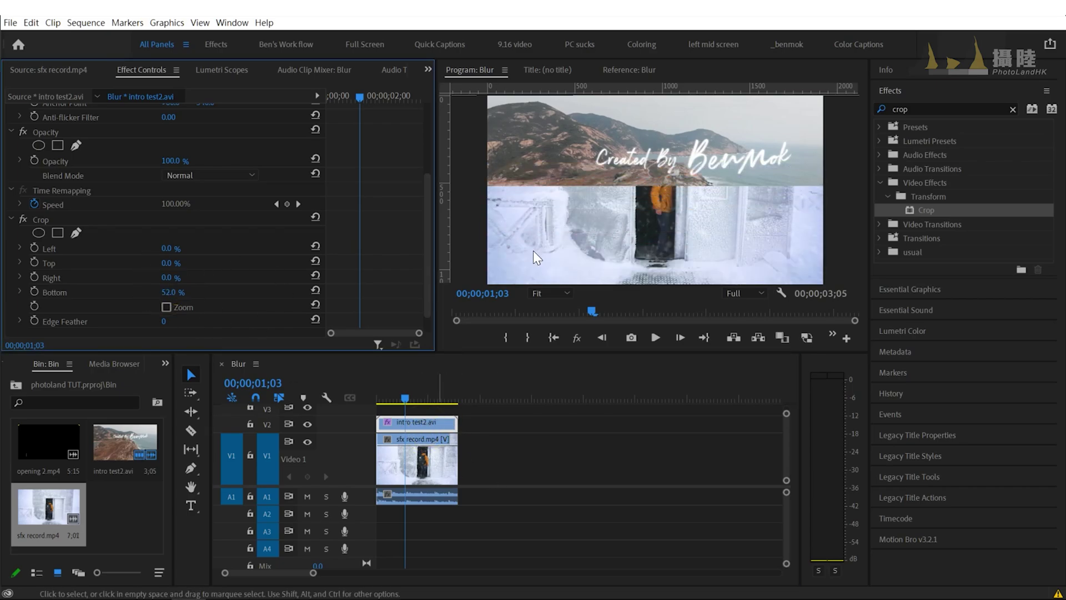
# Preview the split screen at a later frame and crop about 59% off the intro's left.
pyautogui.click(388, 396)
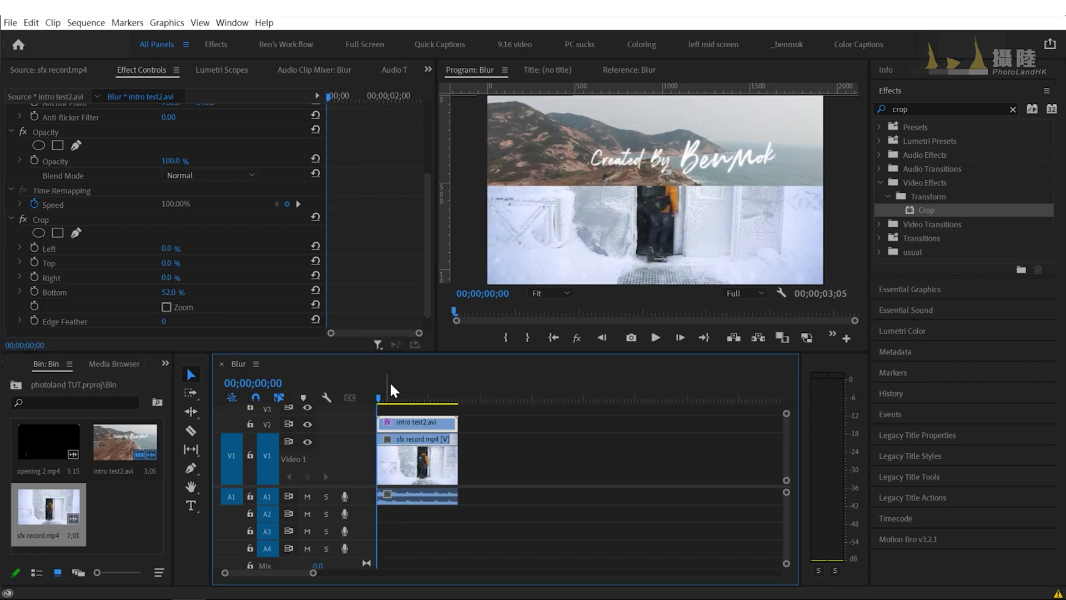
pyautogui.moveTo(400, 396)
pyautogui.mouseDown()
pyautogui.moveTo(429, 398)
pyautogui.moveTo(398, 393)
pyautogui.mouseUp()
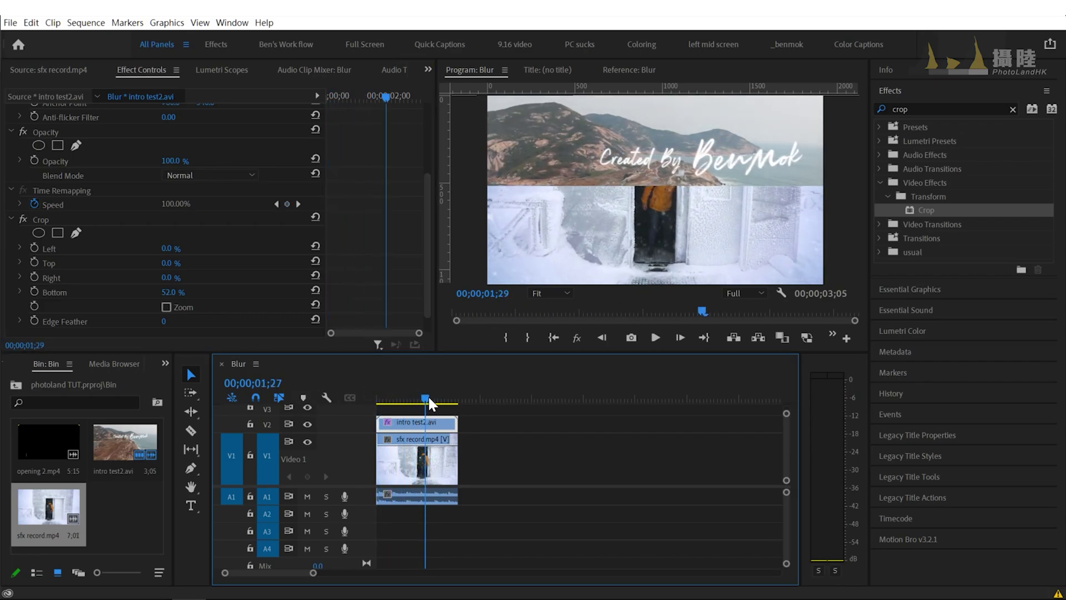
pyautogui.moveTo(174, 250); pyautogui.dragTo(181, 252)
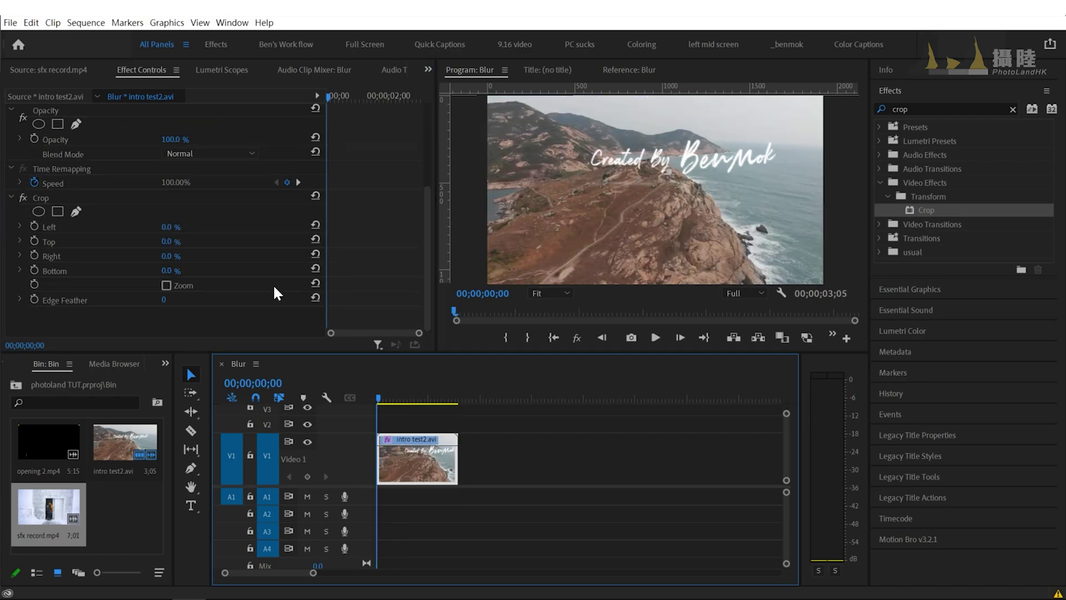
# With Crop Zoom on, try Left crops of 13%, 66% and 41%, plus a 6% Top crop.
pyautogui.click(165, 285)
pyautogui.moveTo(166, 226)
pyautogui.mouseDown()
pyautogui.moveTo(183, 226)
pyautogui.moveTo(73, 224)
pyautogui.mouseUp()
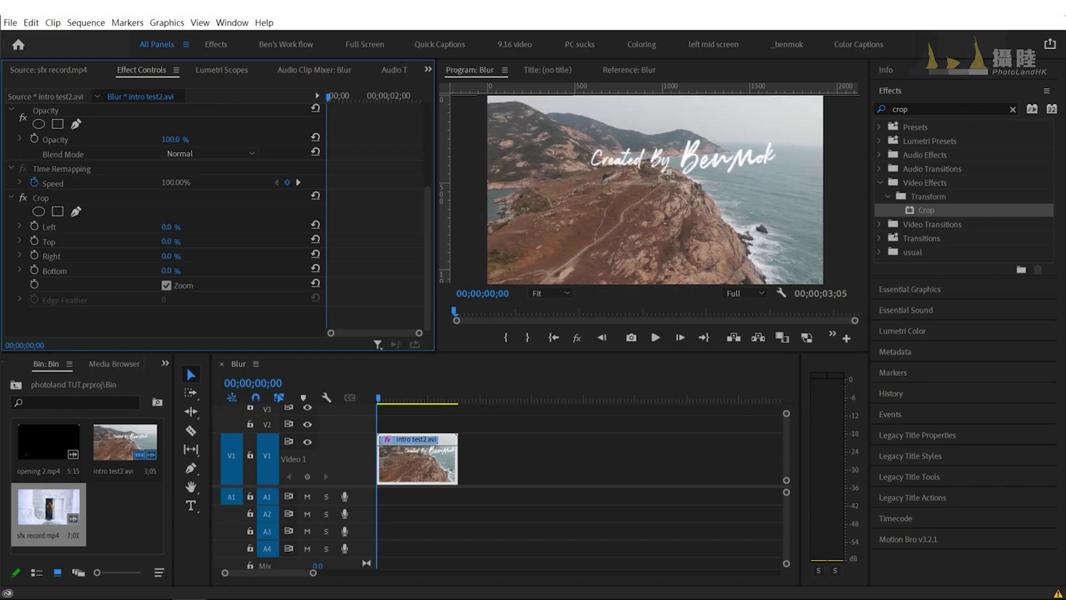
pyautogui.moveTo(166, 227); pyautogui.dragTo(182, 222)
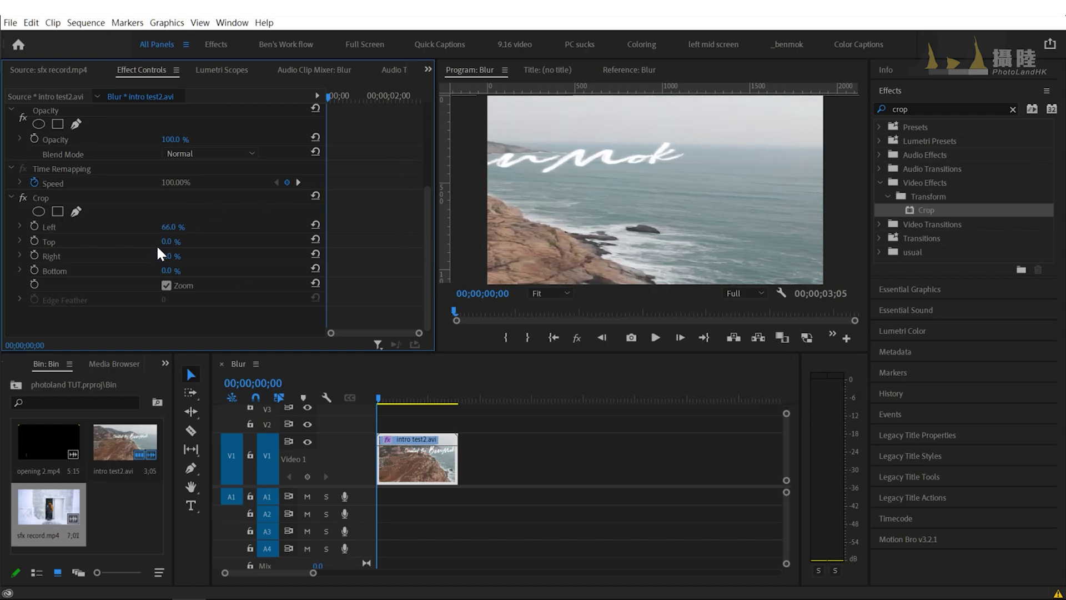
pyautogui.moveTo(172, 232)
pyautogui.mouseDown()
pyautogui.moveTo(183, 239)
pyautogui.moveTo(144, 227)
pyautogui.moveTo(166, 241)
pyautogui.mouseUp()
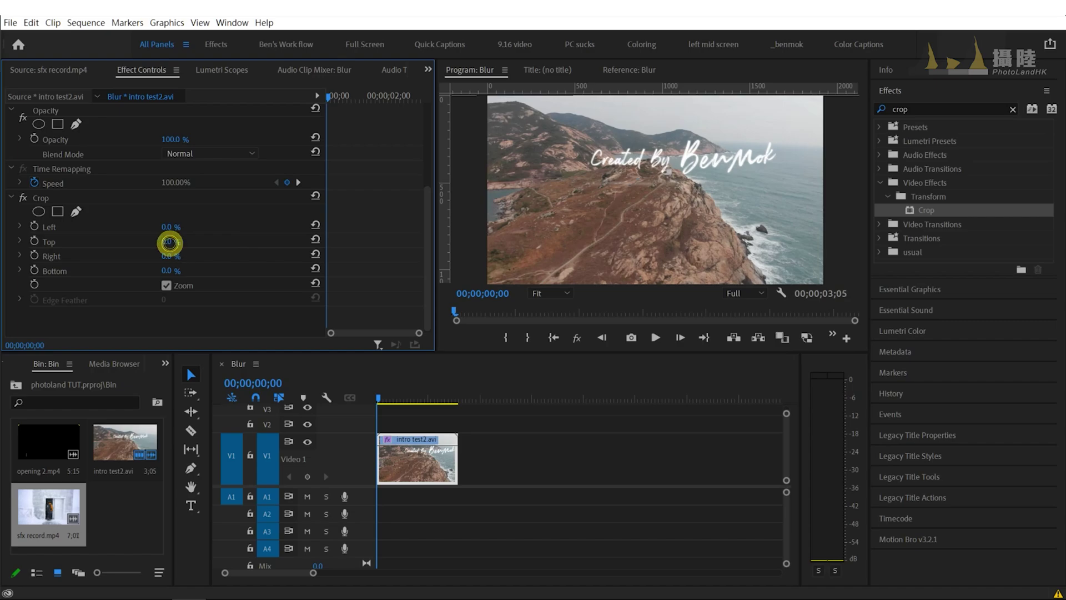
pyautogui.moveTo(170, 242)
pyautogui.mouseDown()
pyautogui.moveTo(217, 240)
pyautogui.moveTo(122, 241)
pyautogui.mouseUp()
# Turn Zoom off and place sfx record.mp4 on V1 right after intro test2.avi.
pyautogui.click(163, 285)
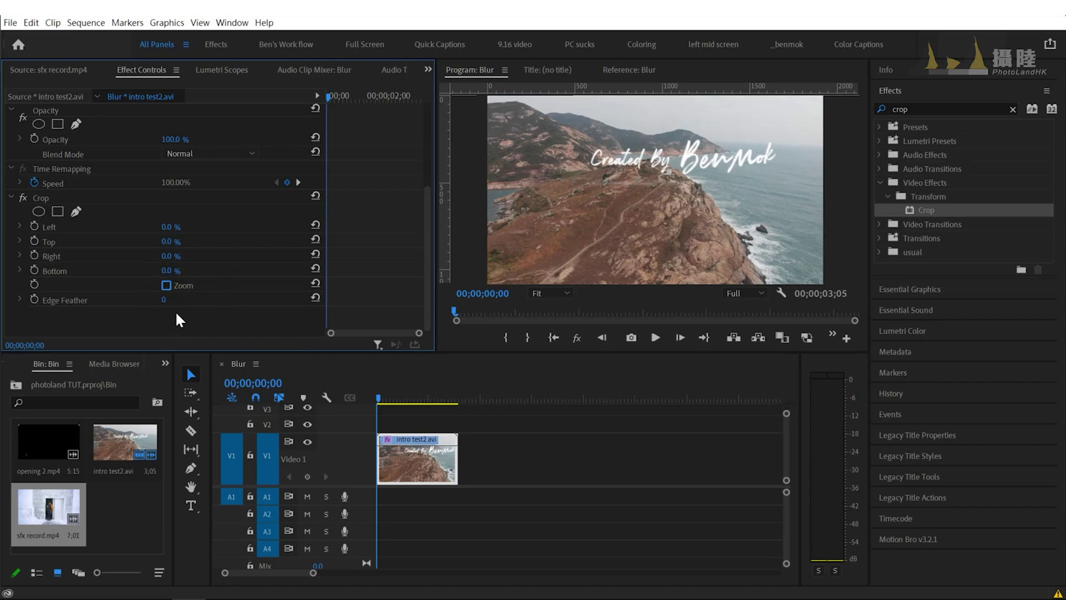
pyautogui.moveTo(48, 508); pyautogui.dragTo(522, 493)
pyautogui.moveTo(430, 396); pyautogui.dragTo(435, 396)
# Keyframe the intro's Crop Top and Bottom so both reach 50% at its last frames.
pyautogui.scroll(-2, 294, 282)
pyautogui.click(131, 274)
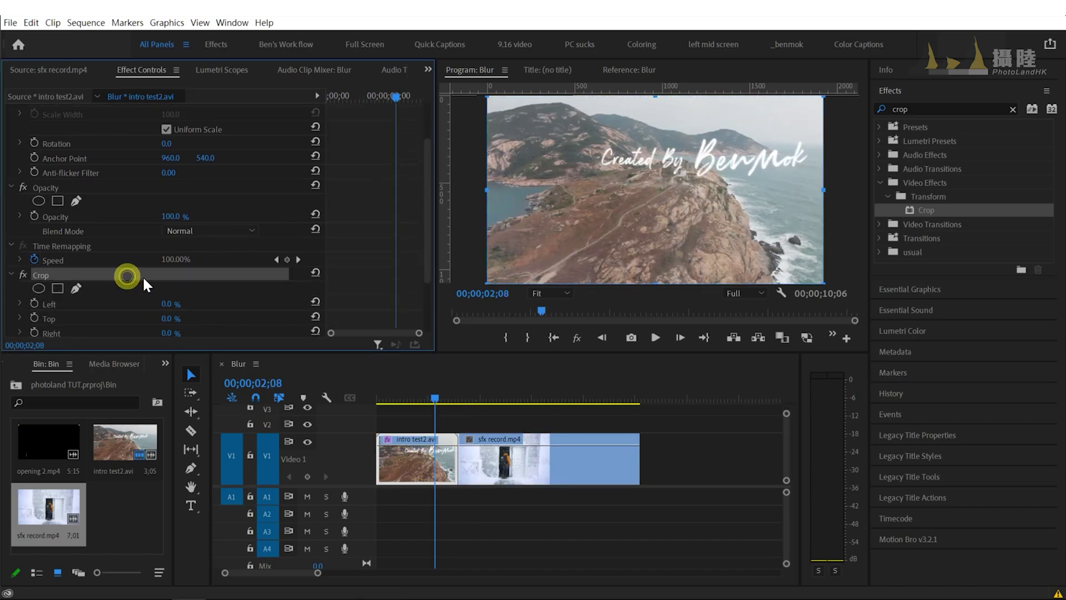
pyautogui.click(487, 397)
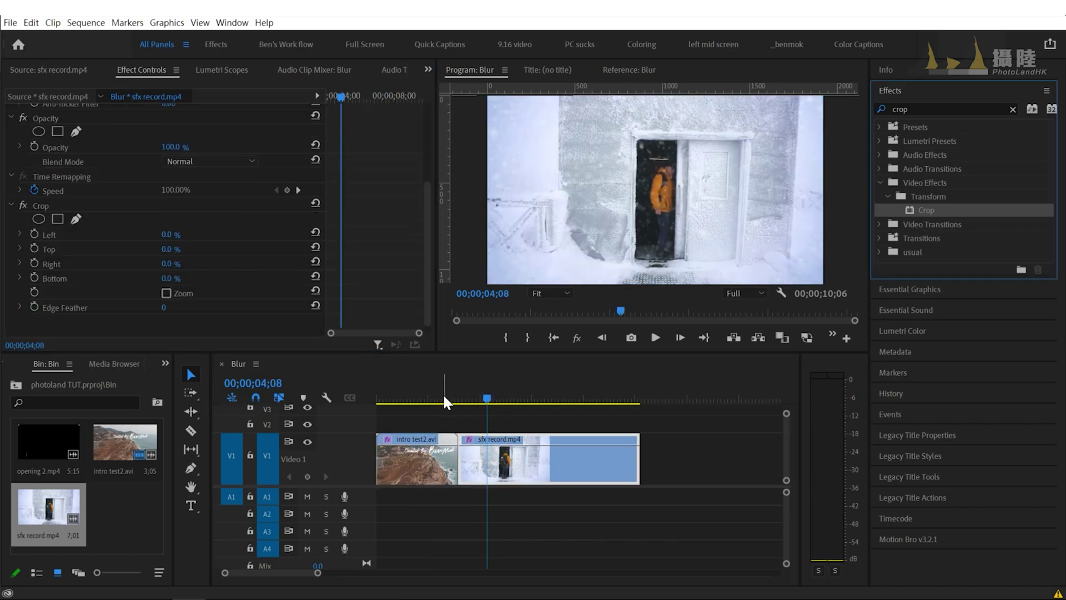
pyautogui.moveTo(419, 397); pyautogui.dragTo(449, 404)
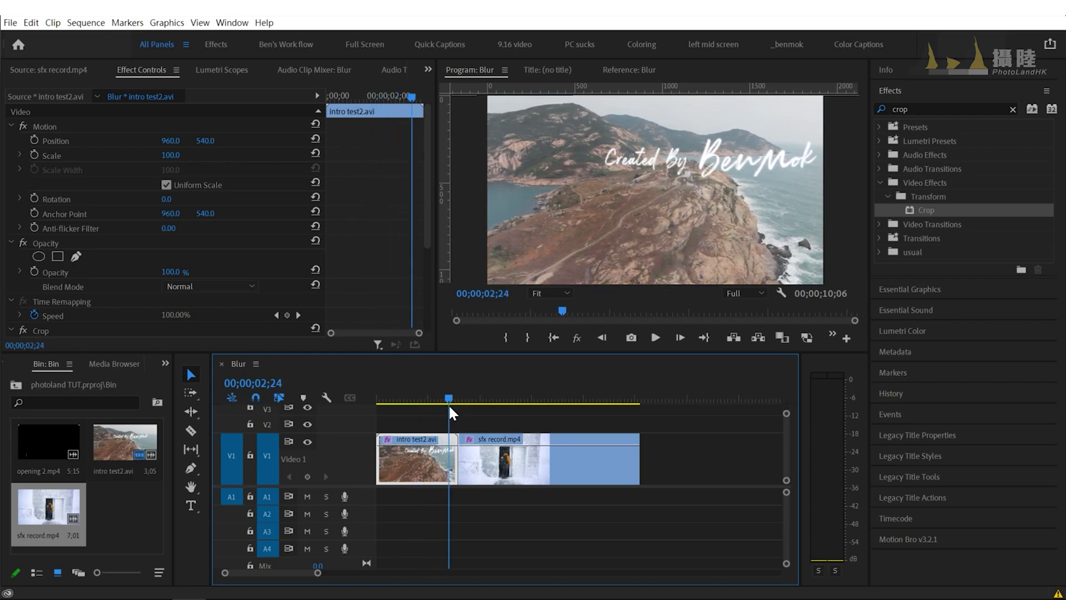
pyautogui.scroll(-3, 394, 272)
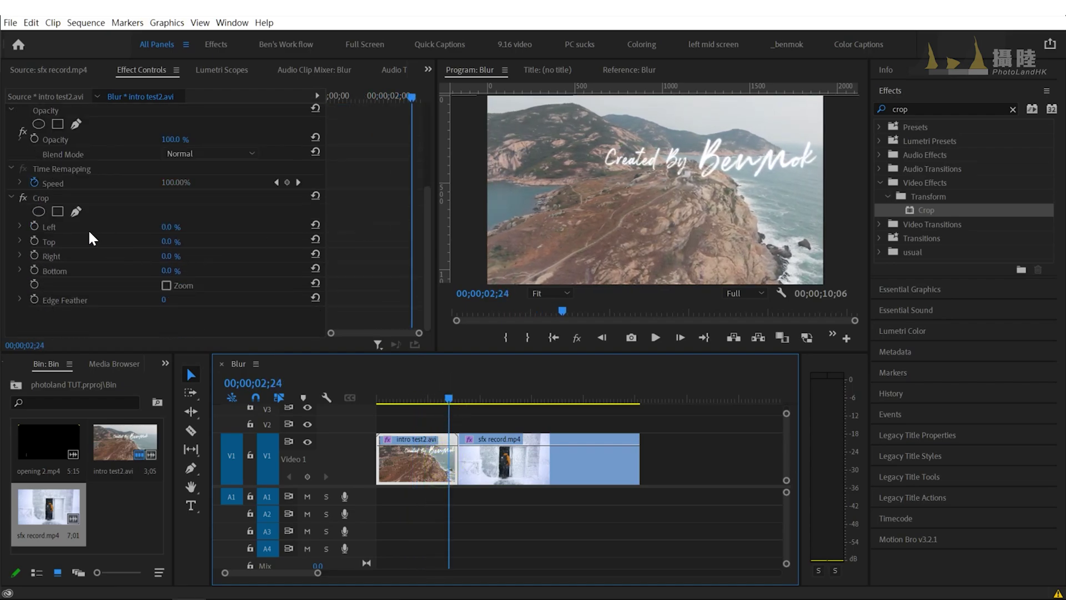
pyautogui.click(33, 241)
pyautogui.click(33, 269)
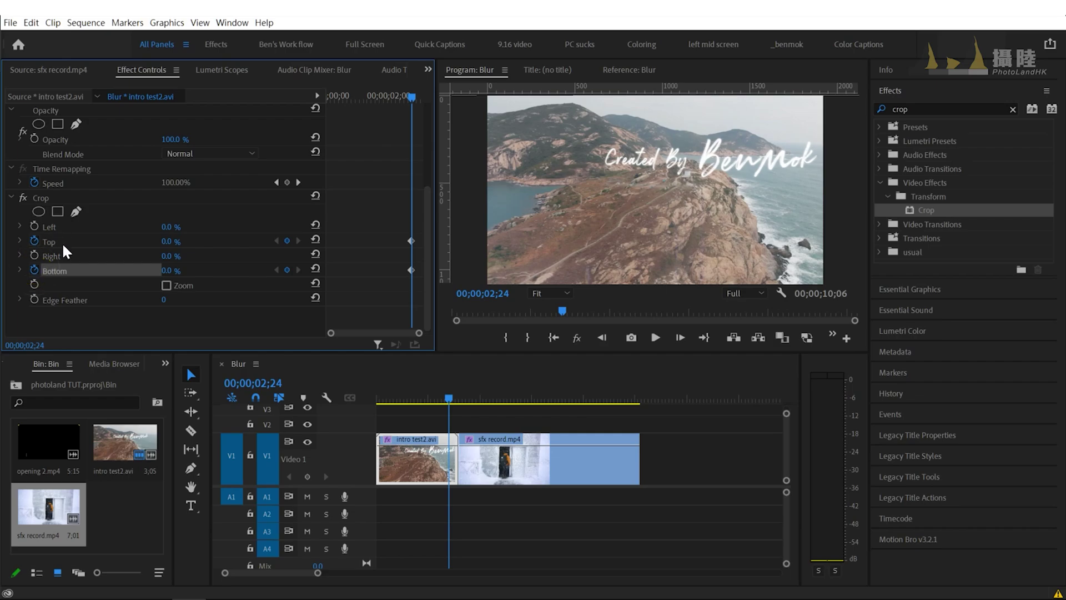
pyautogui.moveTo(414, 95); pyautogui.dragTo(418, 98)
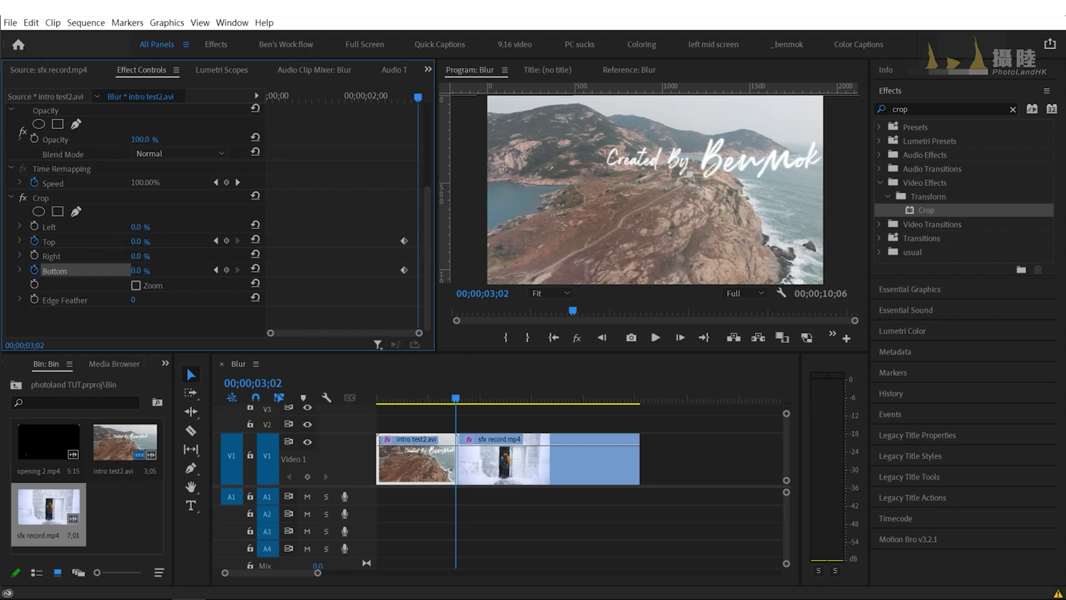
pyautogui.moveTo(136, 242)
pyautogui.mouseDown()
pyautogui.moveTo(167, 241)
pyautogui.moveTo(149, 247)
pyautogui.mouseUp()
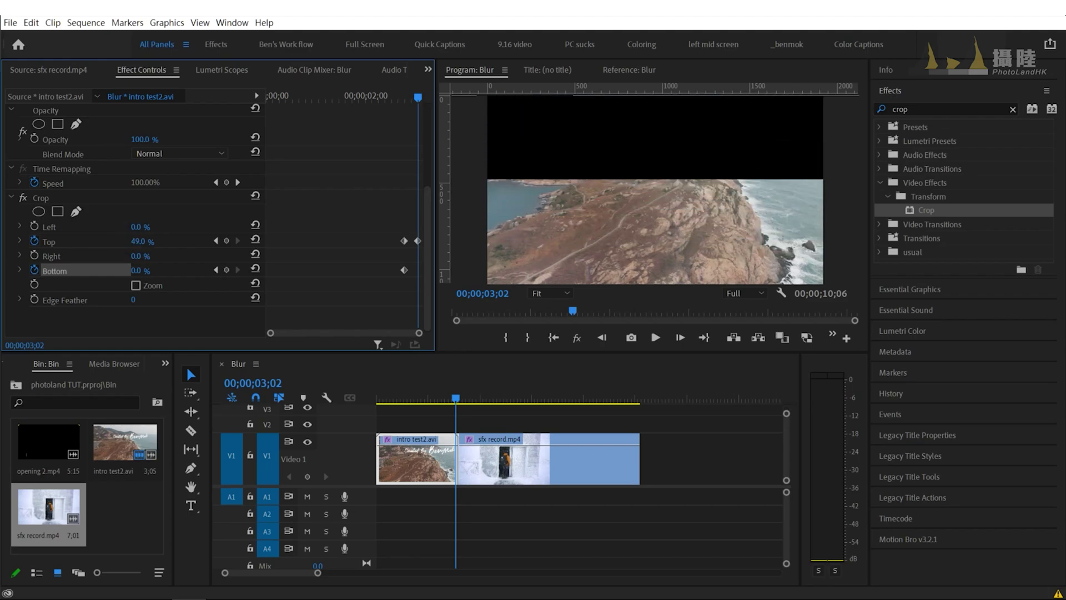
pyautogui.click(139, 275)
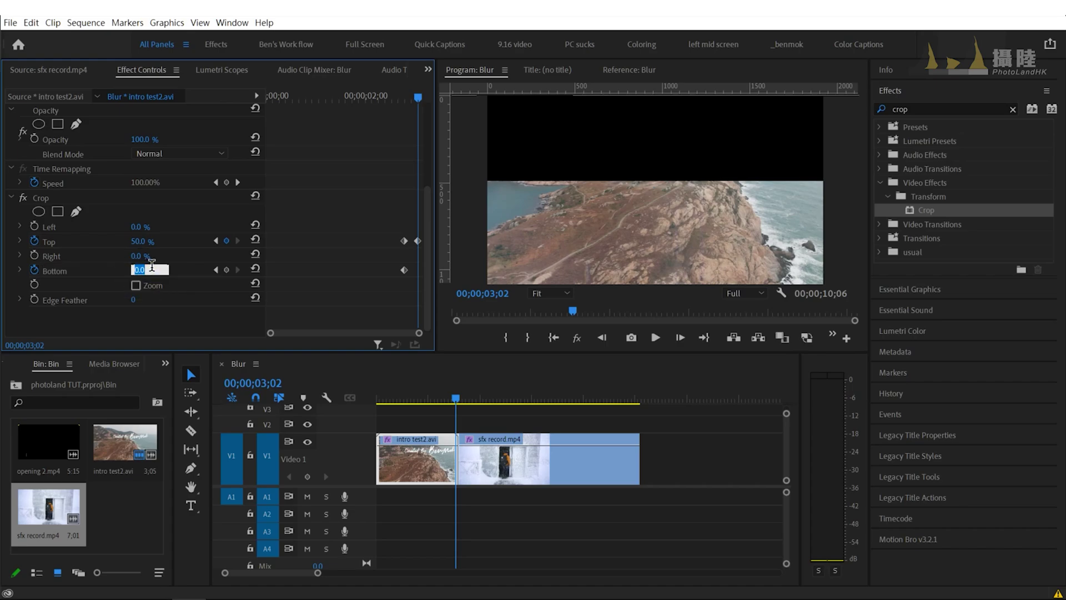
pyautogui.write('50')
pyautogui.click(330, 213)
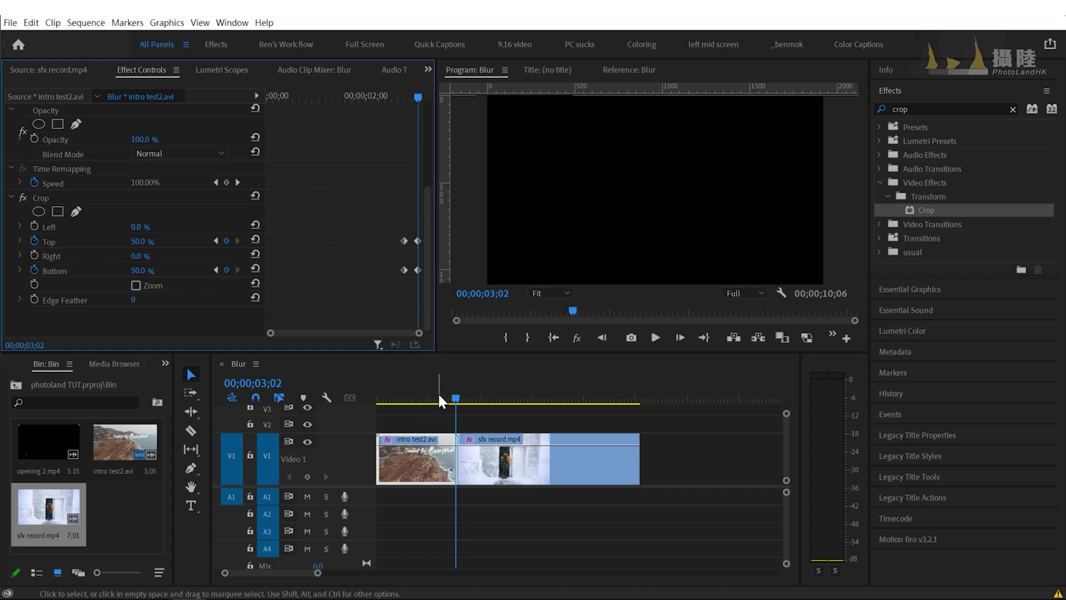
# Scrub and play across the cut to preview the intro closing to a slit.
pyautogui.moveTo(444, 398); pyautogui.dragTo(451, 406)
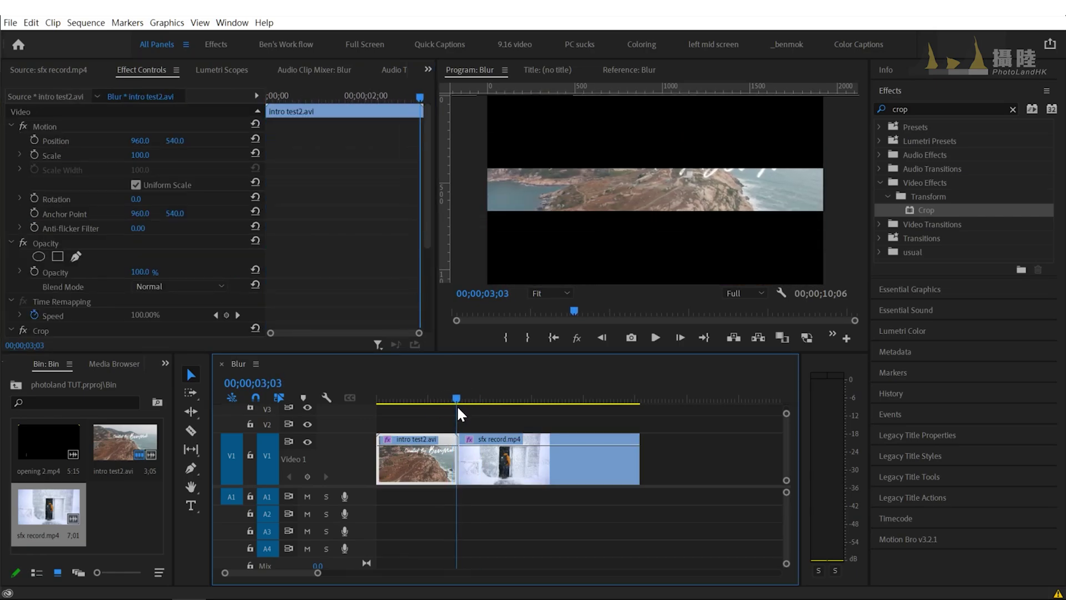
pyautogui.moveTo(452, 405); pyautogui.dragTo(452, 409)
pyautogui.click(432, 461)
pyautogui.press('space')
# Keyframe sfx record.mp4's Crop Top and Bottom from 50% at its start, opening afterward.
pyautogui.click(37, 239)
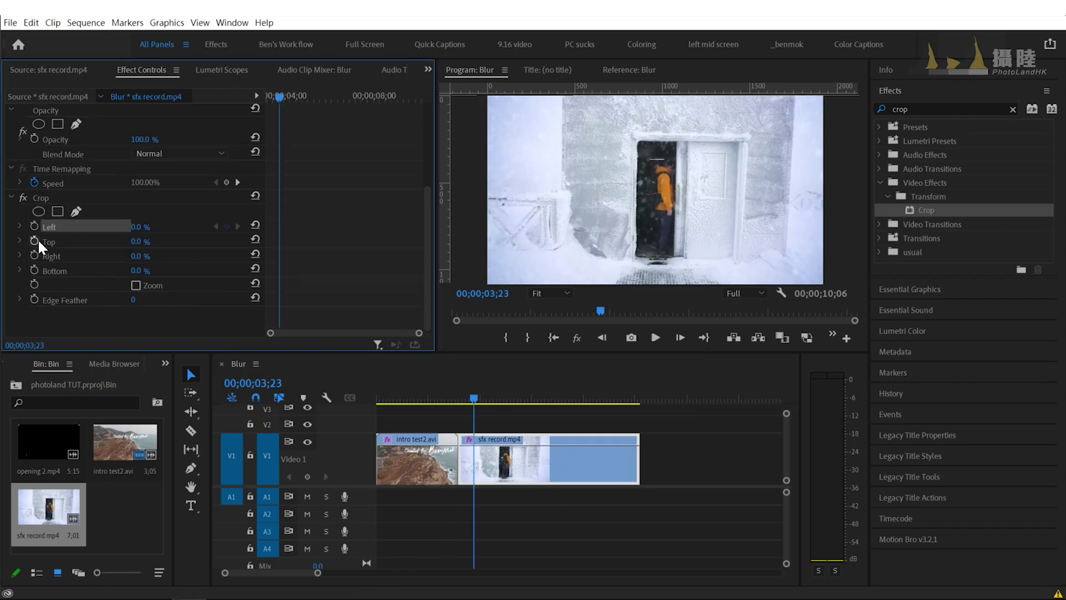
pyautogui.click(34, 241)
pyautogui.click(33, 271)
pyautogui.click(268, 95)
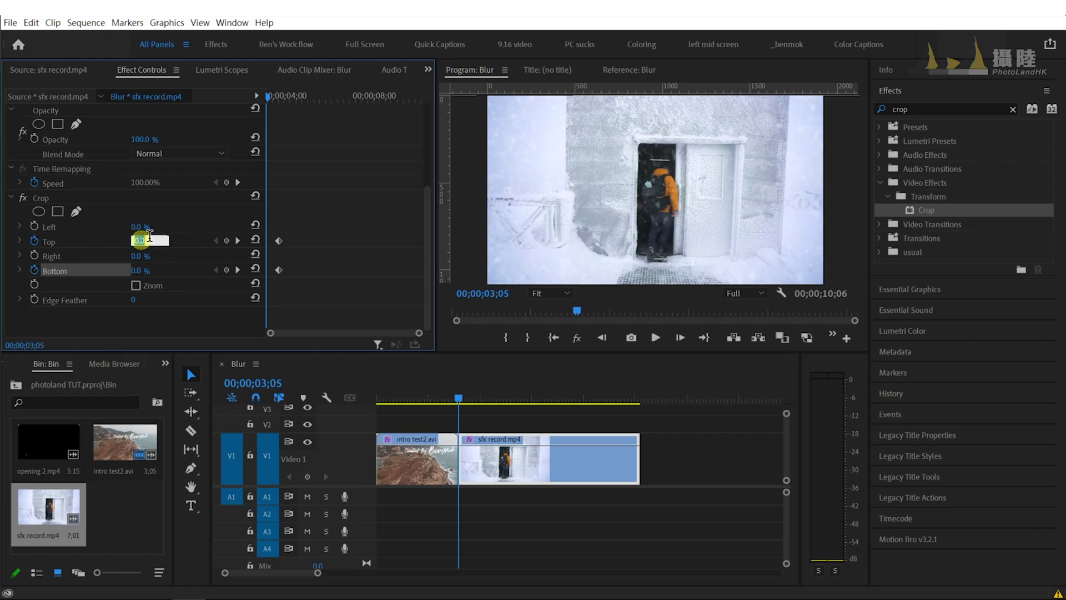
pyautogui.write('50')
pyautogui.click(370, 198)
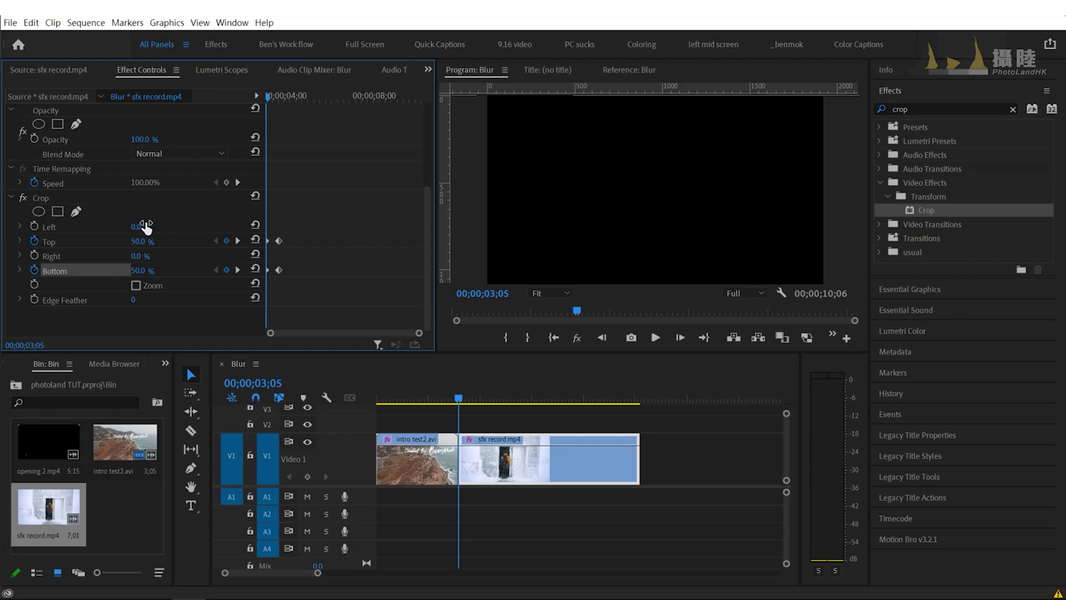
pyautogui.moveTo(269, 95)
pyautogui.mouseDown()
pyautogui.moveTo(279, 96)
pyautogui.moveTo(268, 97)
pyautogui.mouseUp()
# Play back the crop transition from just before the cut.
pyautogui.click(450, 399)
pyautogui.click(441, 398)
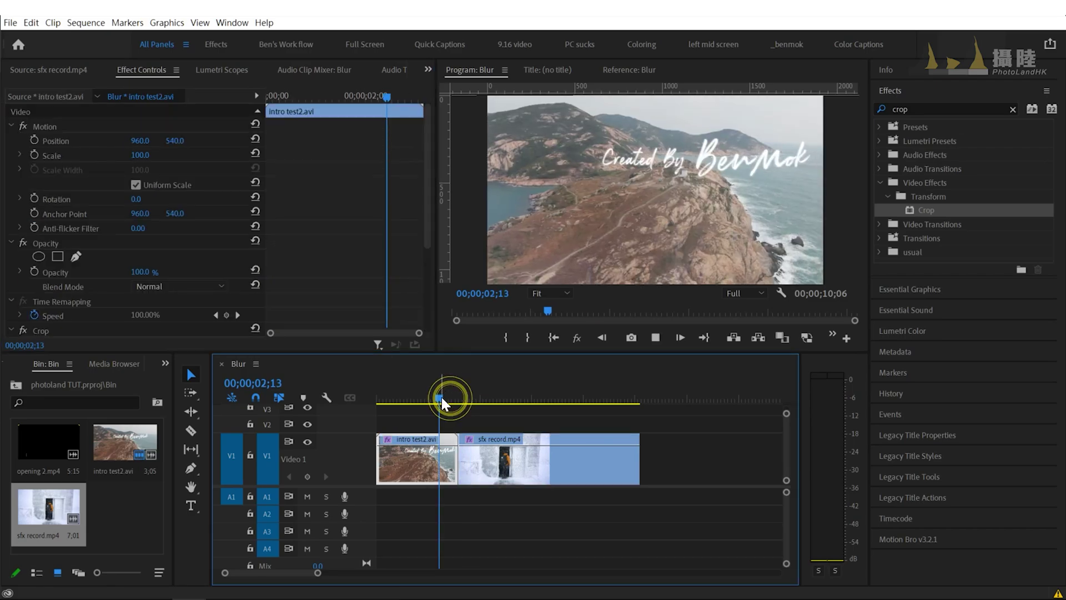
pyautogui.press('space')
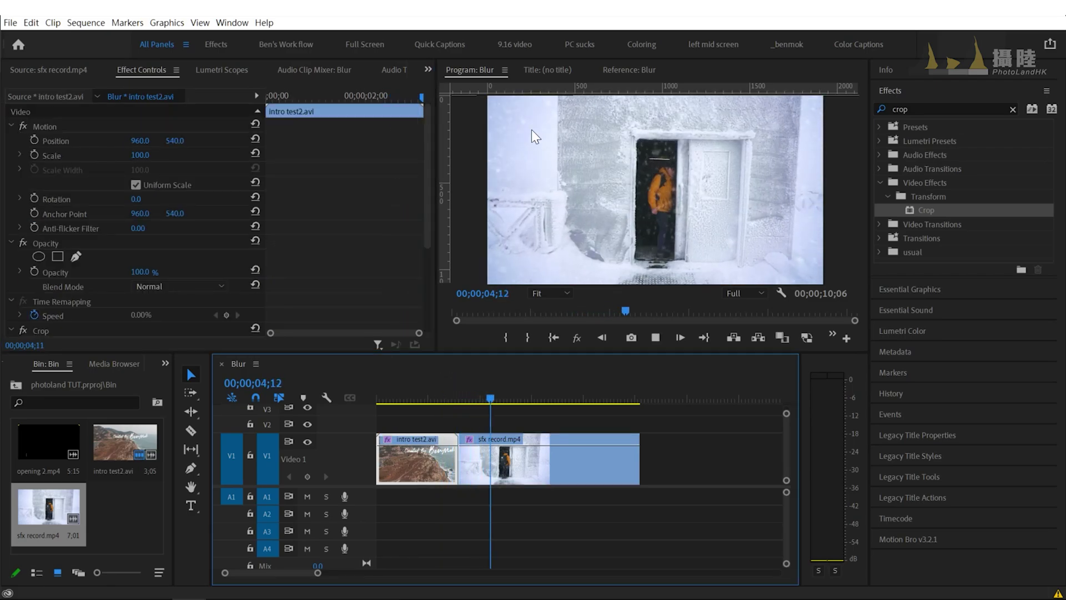
pyautogui.press('space')
# Set the intro clip's Crop Edge Feather to 100.
pyautogui.scroll(-4, 355, 199)
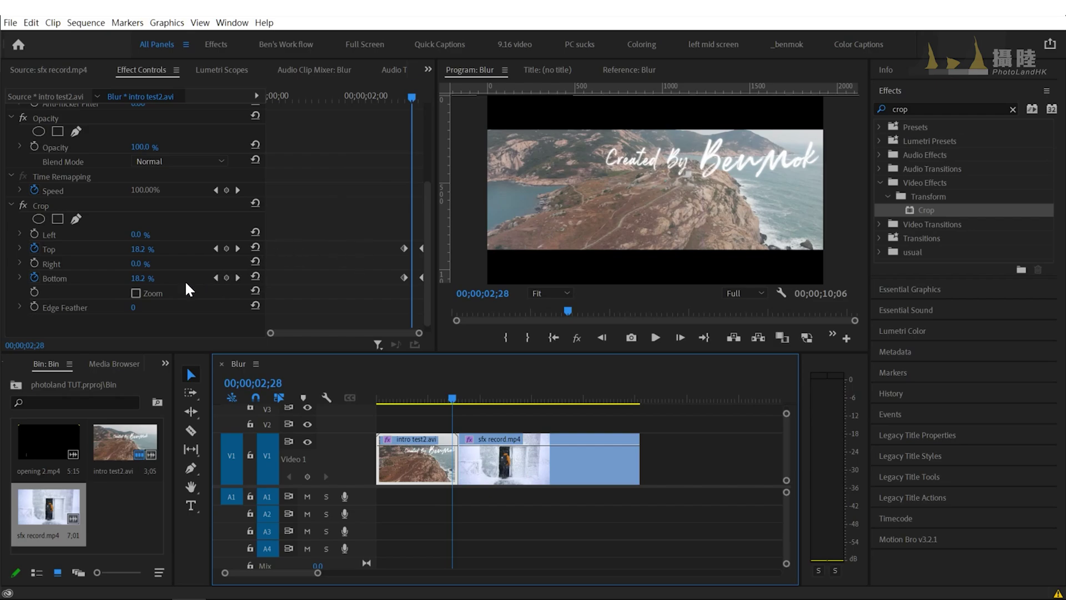
pyautogui.moveTo(135, 308); pyautogui.dragTo(134, 308)
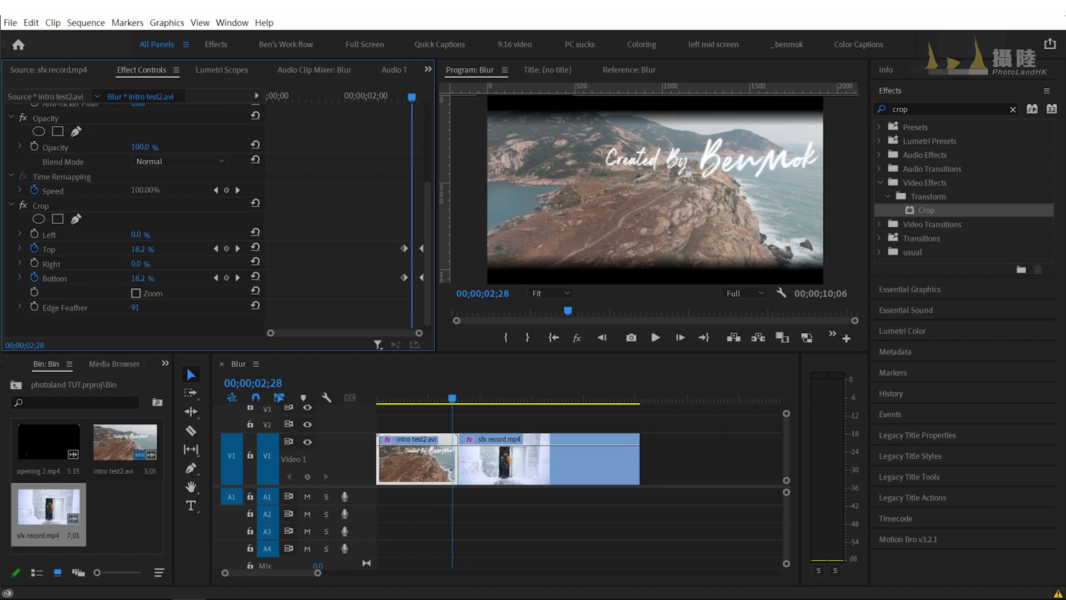
pyautogui.moveTo(133, 308)
pyautogui.mouseDown()
pyautogui.moveTo(113, 308)
pyautogui.moveTo(204, 307)
pyautogui.mouseUp()
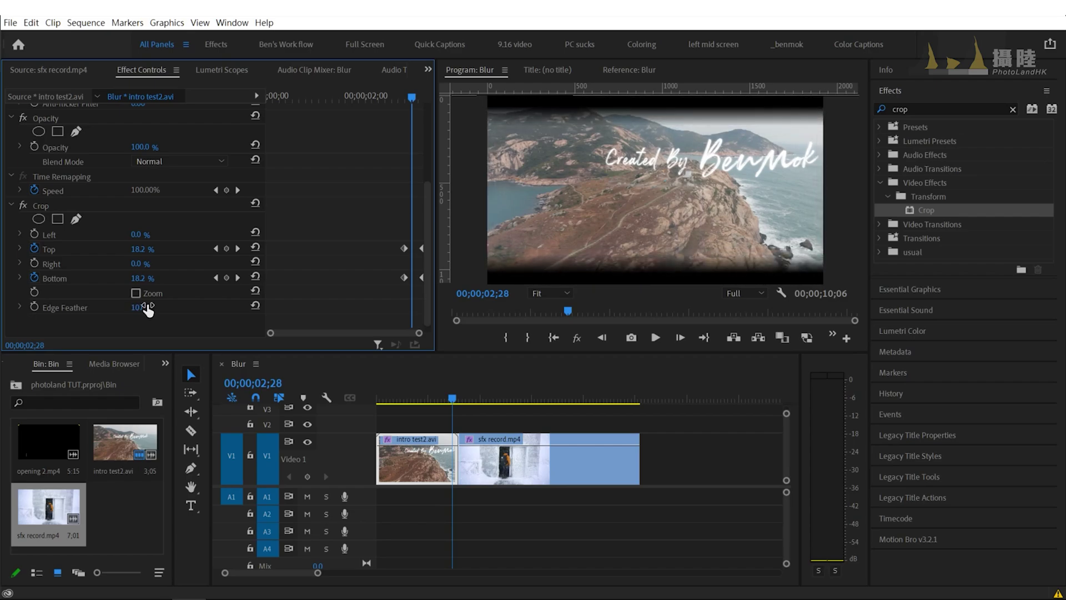
pyautogui.click(334, 244)
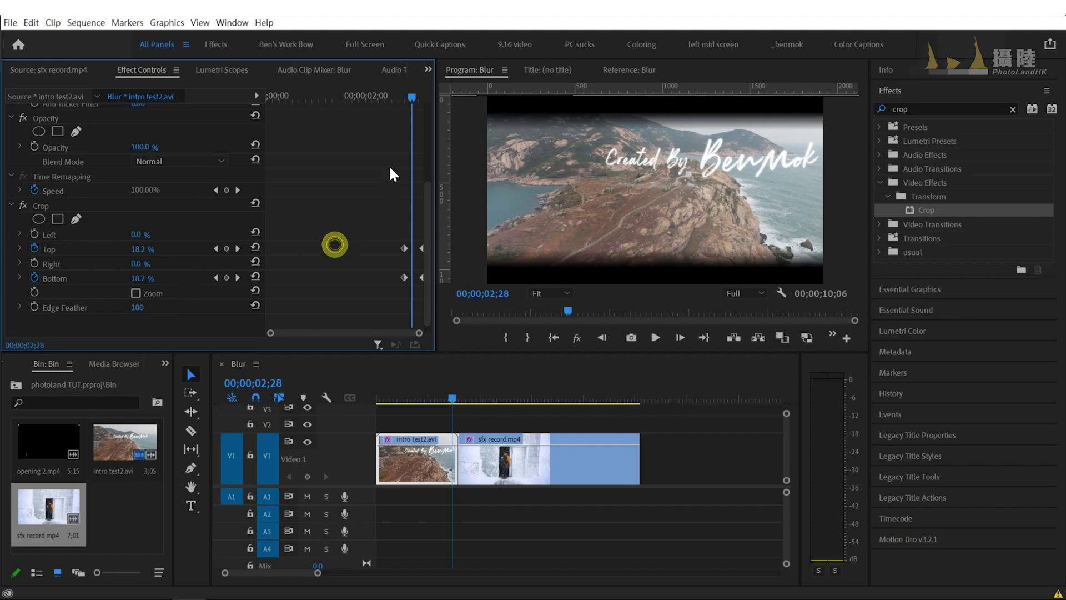
# Scrub to just after the cut and select the doorway clip to view its crop.
pyautogui.moveTo(412, 95); pyautogui.dragTo(424, 97)
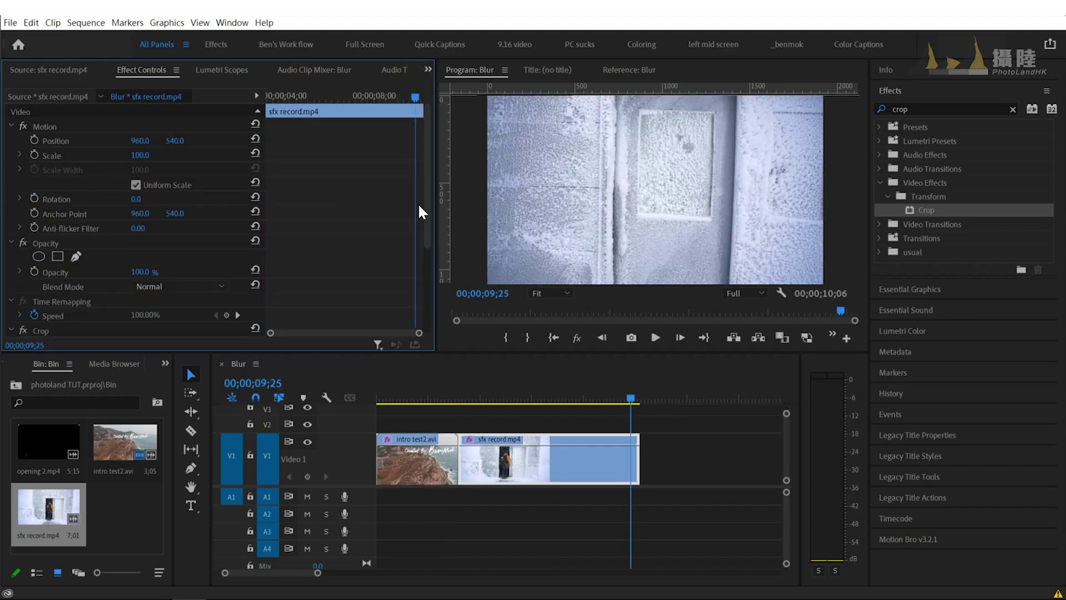
pyautogui.moveTo(445, 398); pyautogui.dragTo(463, 406)
pyautogui.click(461, 458)
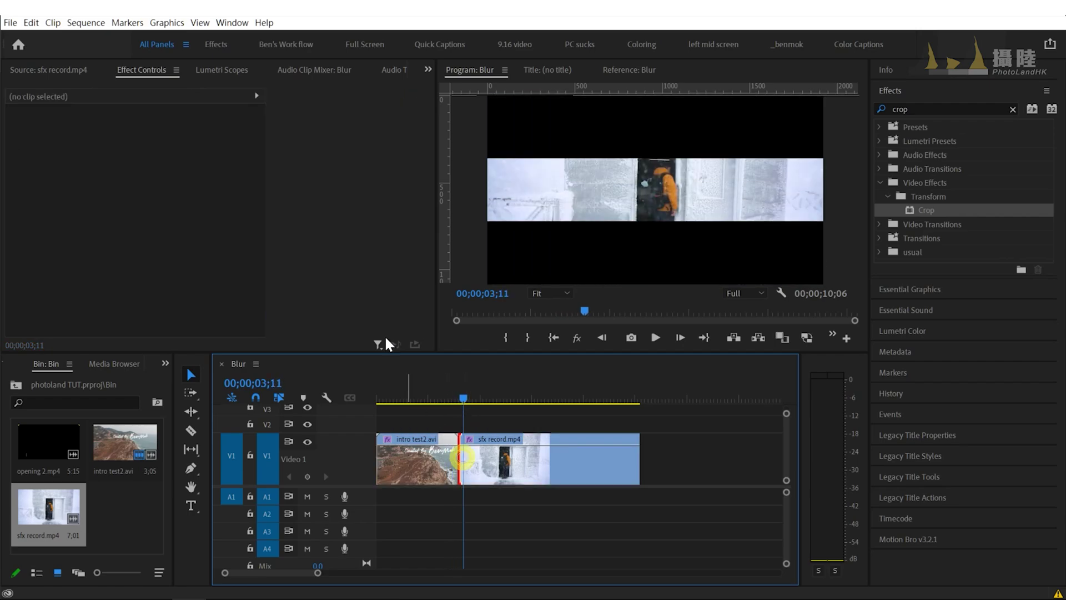
pyautogui.click(474, 438)
pyautogui.scroll(-3, 289, 267)
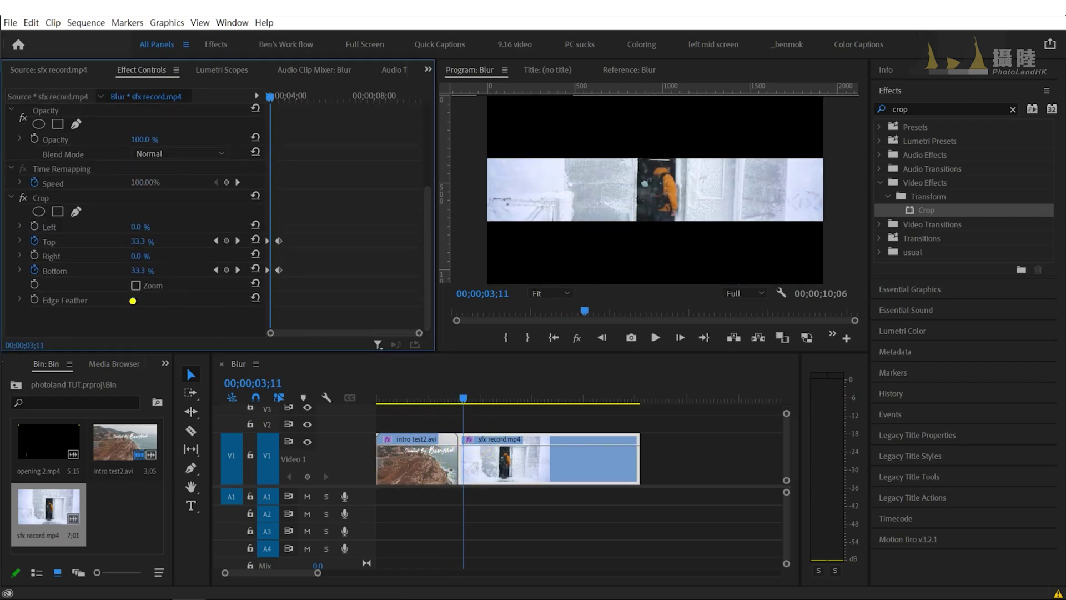
# Scrub back toward the intro's end and select its Top crop keyframe.
pyautogui.moveTo(463, 399); pyautogui.dragTo(459, 401)
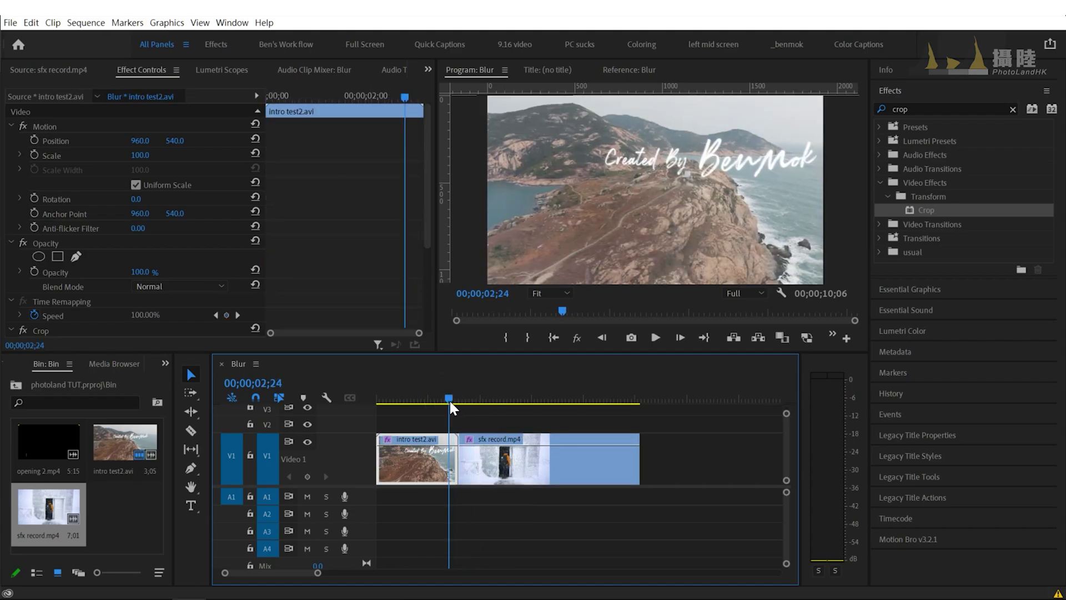
pyautogui.moveTo(458, 399); pyautogui.dragTo(445, 398)
pyautogui.scroll(-3, 349, 298)
pyautogui.click(403, 242)
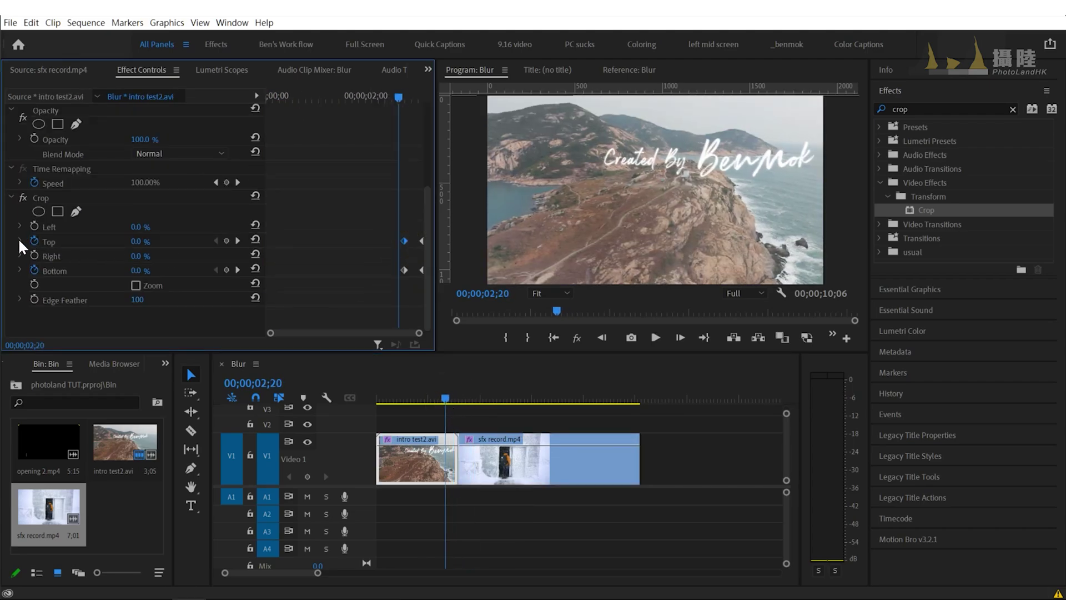
# Apply Ease Out to the crop keyframe and preview the eased transition.
pyautogui.rightClick(271, 242)
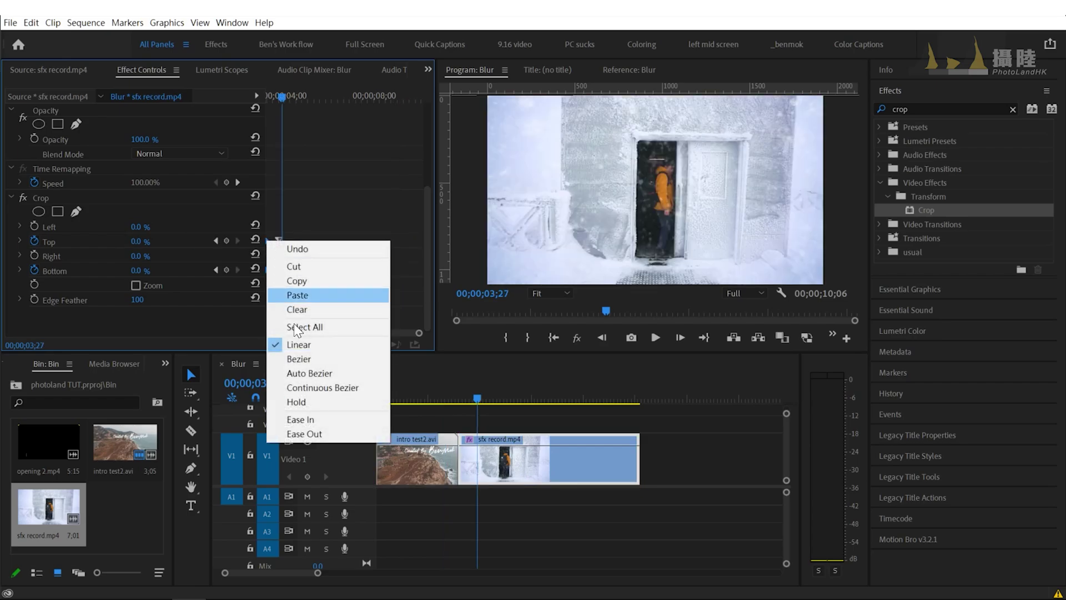
pyautogui.click(313, 429)
pyautogui.click(436, 397)
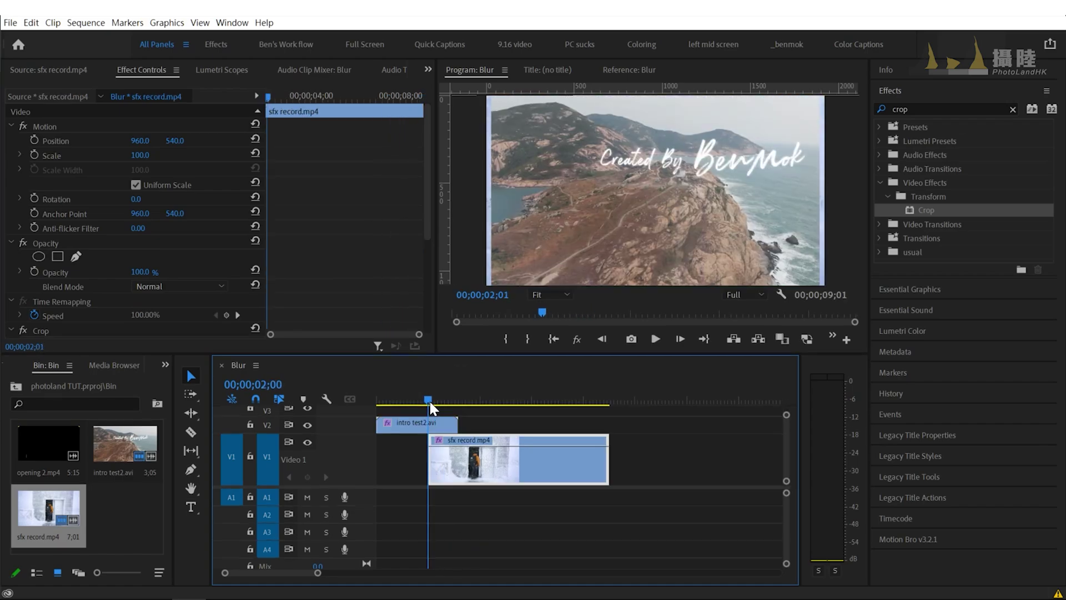
pyautogui.moveTo(429, 400)
pyautogui.mouseDown()
pyautogui.moveTo(448, 412)
pyautogui.moveTo(427, 418)
pyautogui.mouseUp()
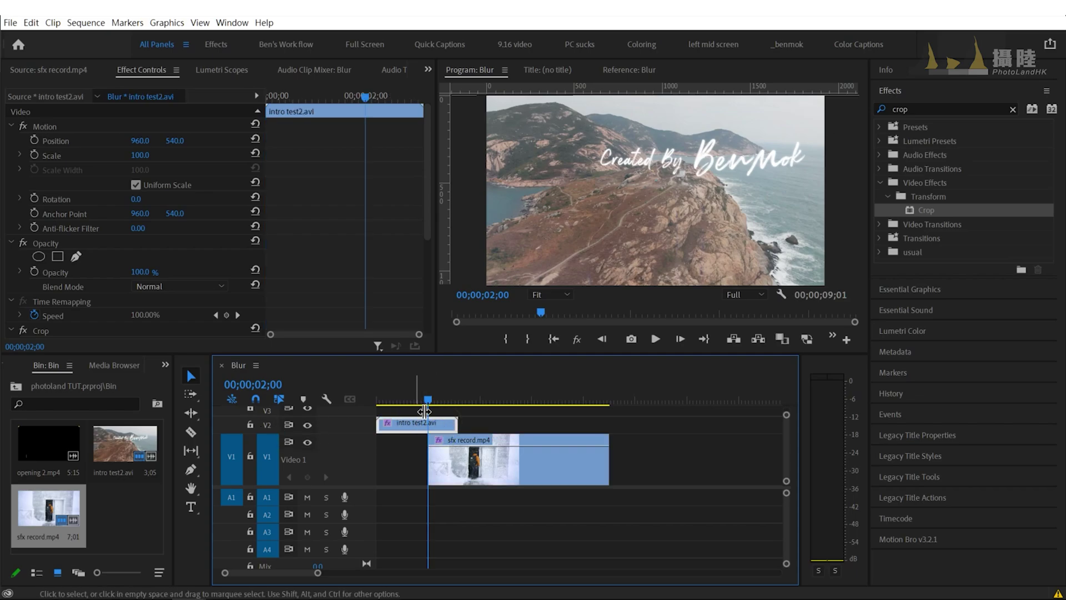
# Scrub through the side-wipe transition and select the intro clip to see its crop.
pyautogui.click(493, 409)
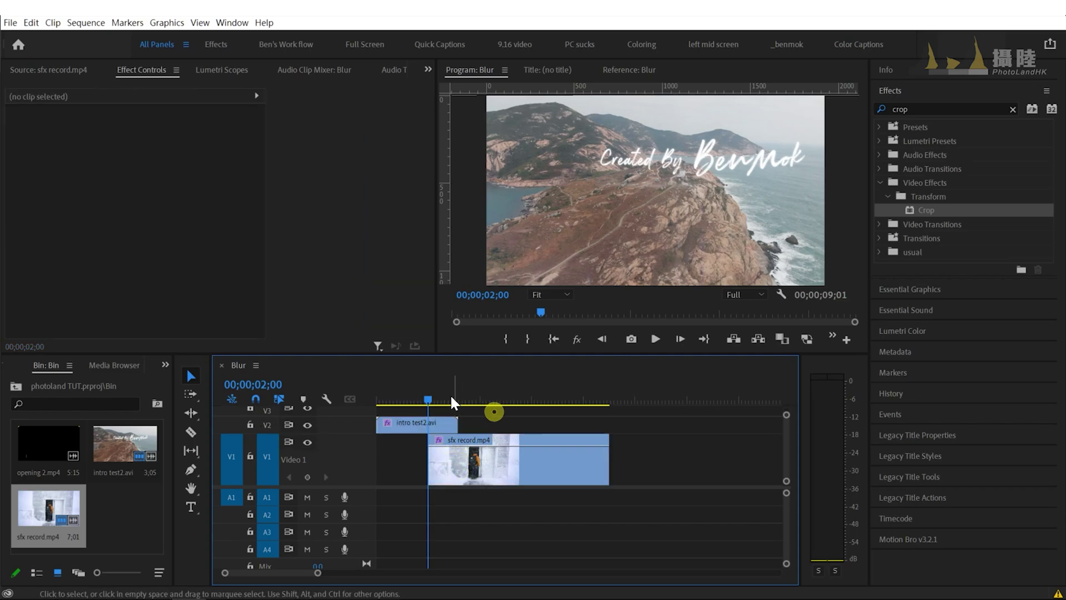
pyautogui.moveTo(429, 398)
pyautogui.mouseDown()
pyautogui.moveTo(443, 403)
pyautogui.moveTo(441, 428)
pyautogui.mouseUp()
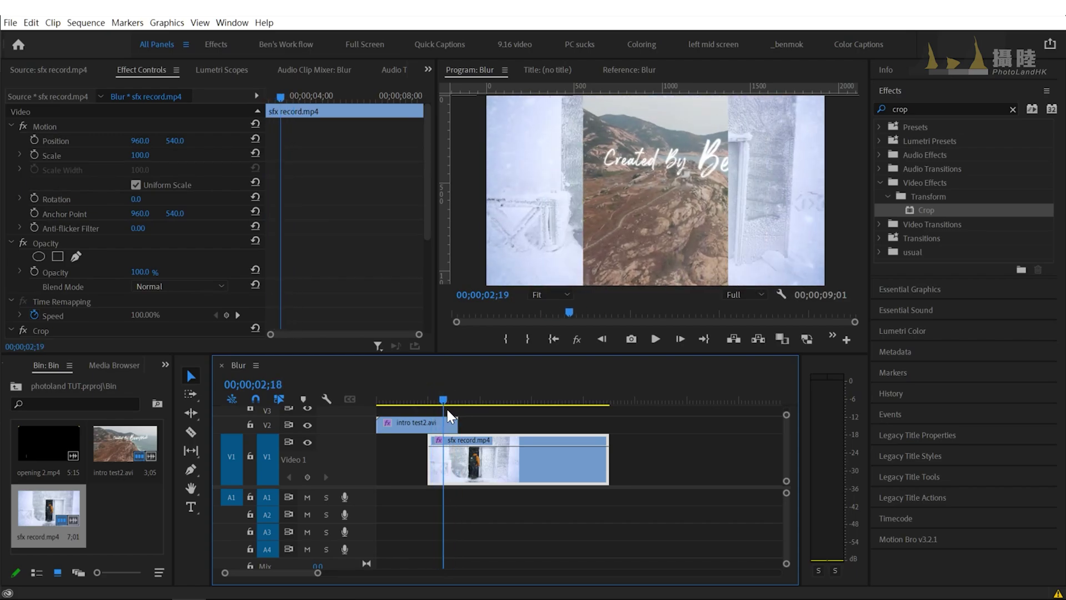
pyautogui.click(440, 425)
pyautogui.scroll(-3, 366, 283)
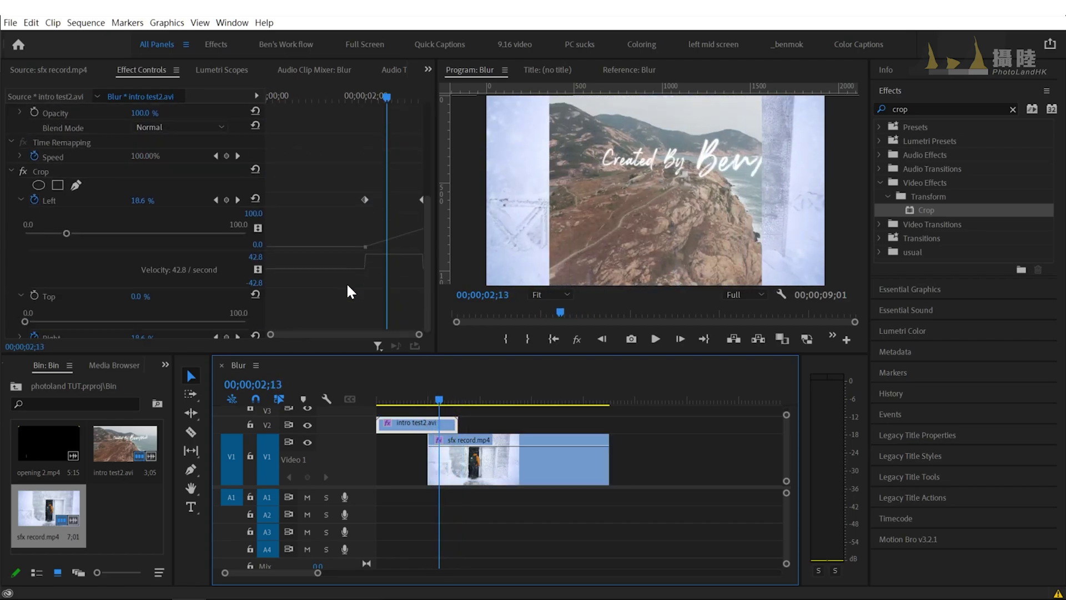
pyautogui.moveTo(348, 354); pyautogui.dragTo(349, 356)
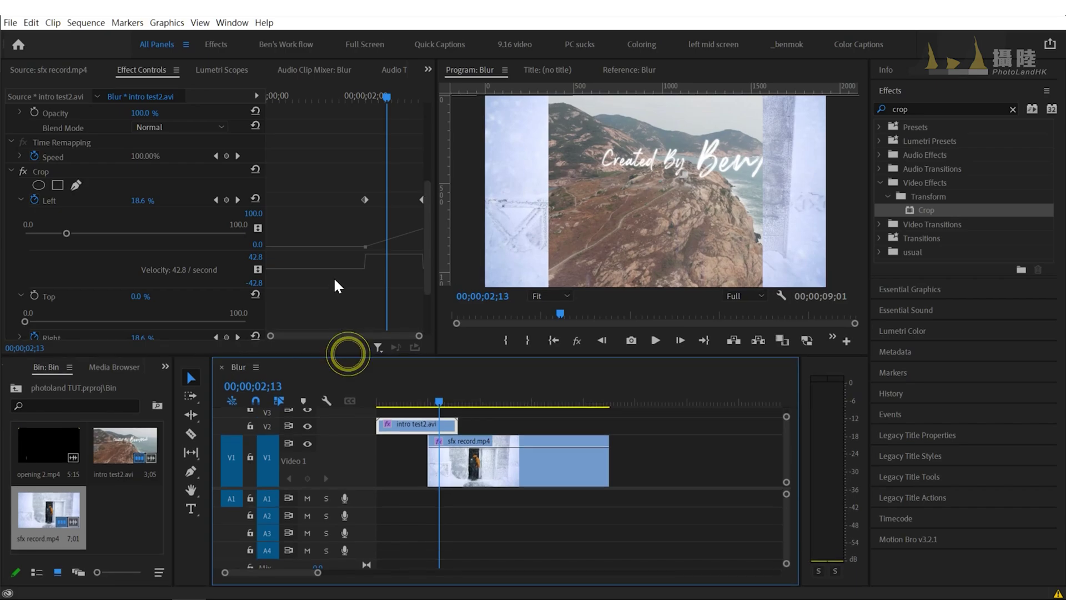
pyautogui.scroll(-3, 251, 294)
# Feather the intro's wipe edges to about 100 and preview it into the doorway clip.
pyautogui.moveTo(134, 306); pyautogui.dragTo(134, 305)
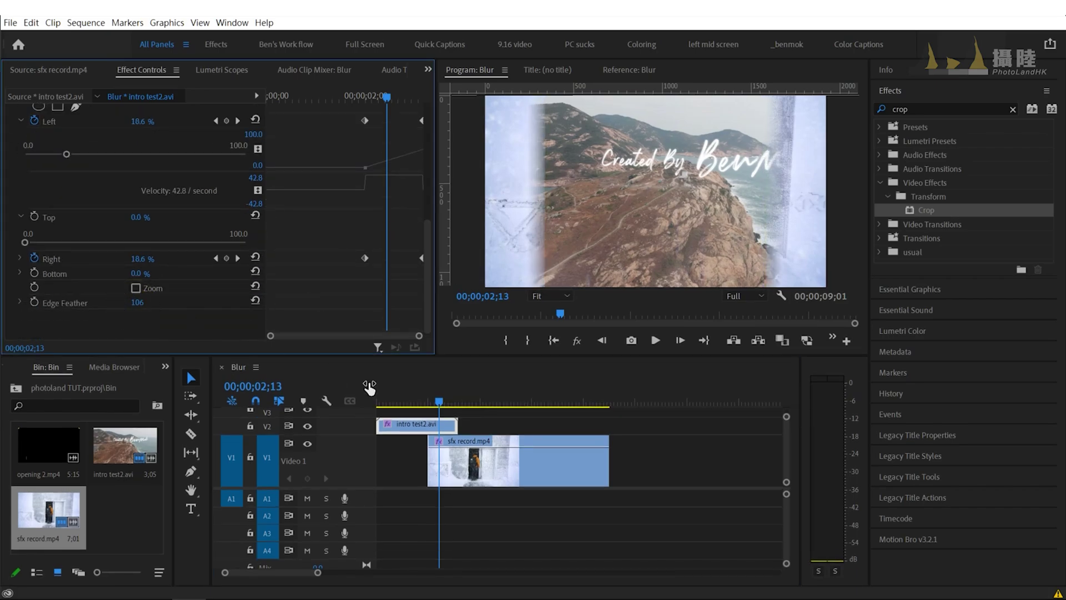
pyautogui.moveTo(439, 402); pyautogui.dragTo(466, 418)
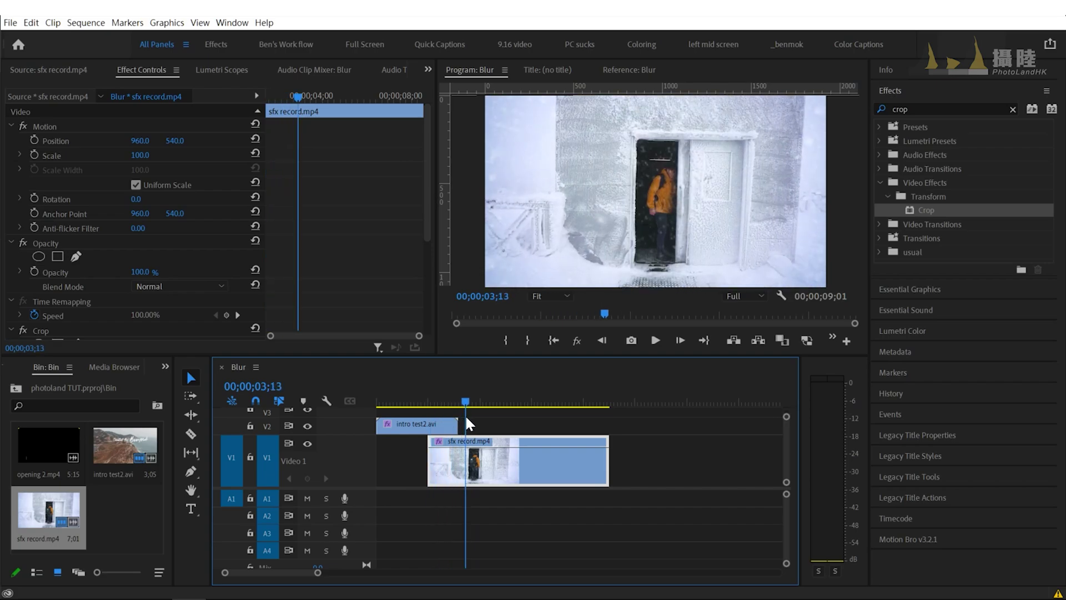
pyautogui.moveTo(466, 417); pyautogui.dragTo(464, 418)
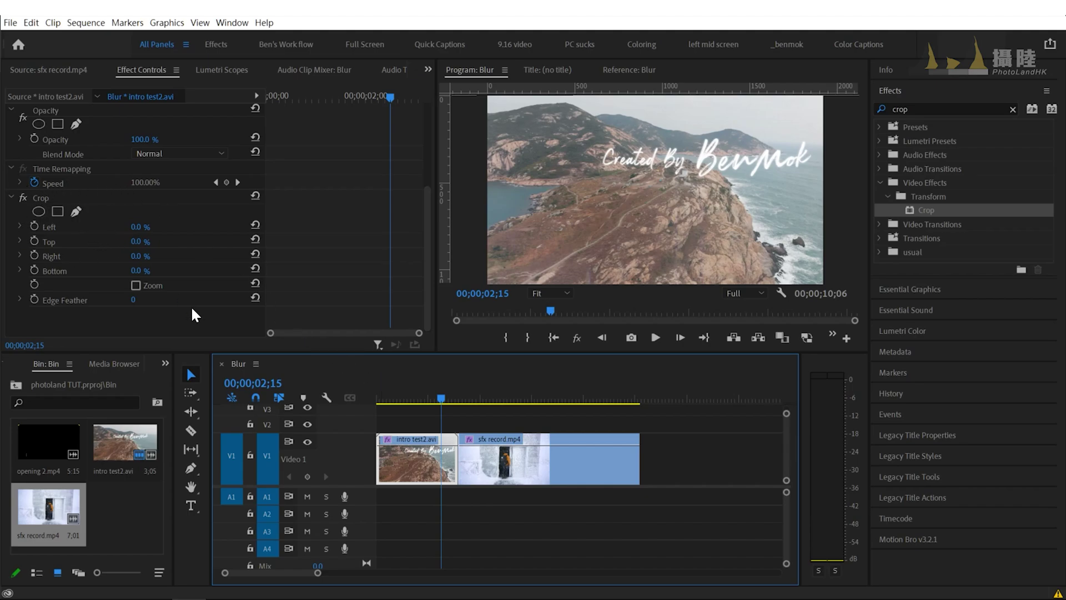
# Keyframe the intro's zoomed Crop Top from 0% at 02;20 to 100% at 03;00.
pyautogui.hotkey('shift', 'Right')
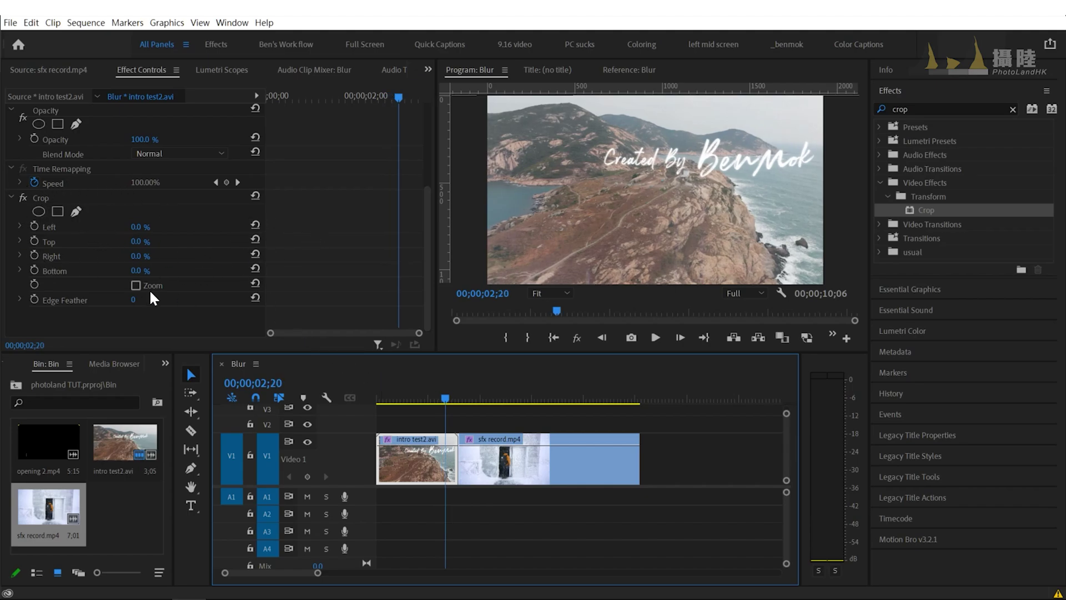
pyautogui.click(136, 285)
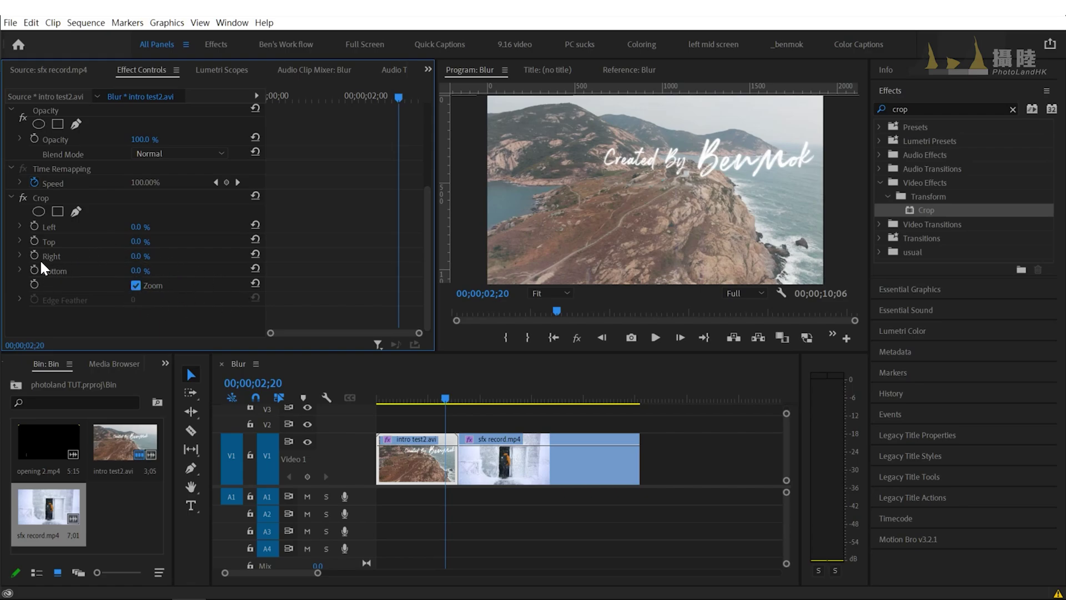
pyautogui.click(34, 240)
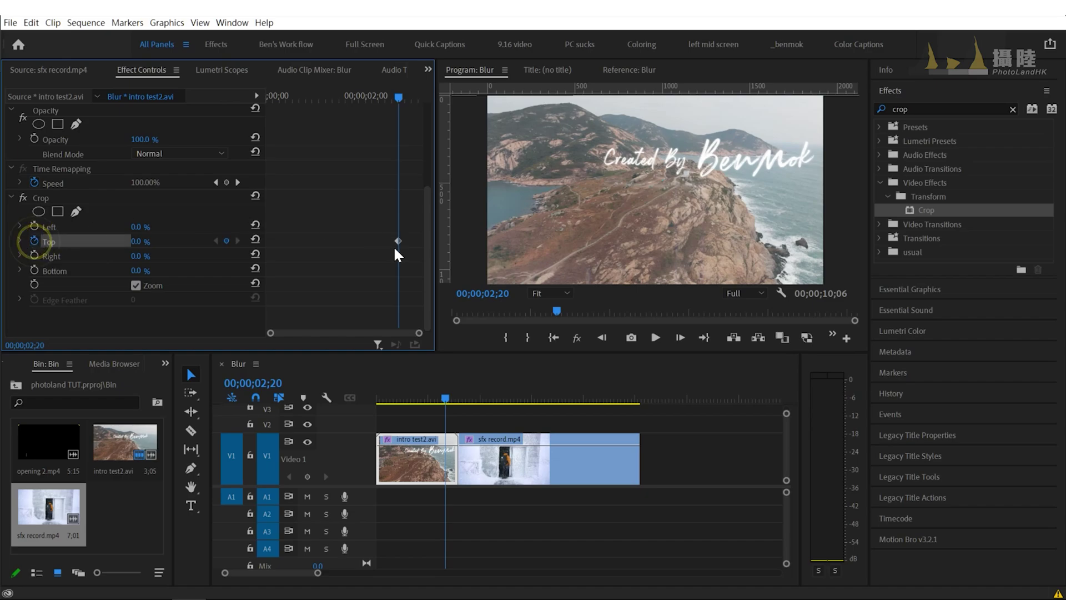
pyautogui.click(414, 92)
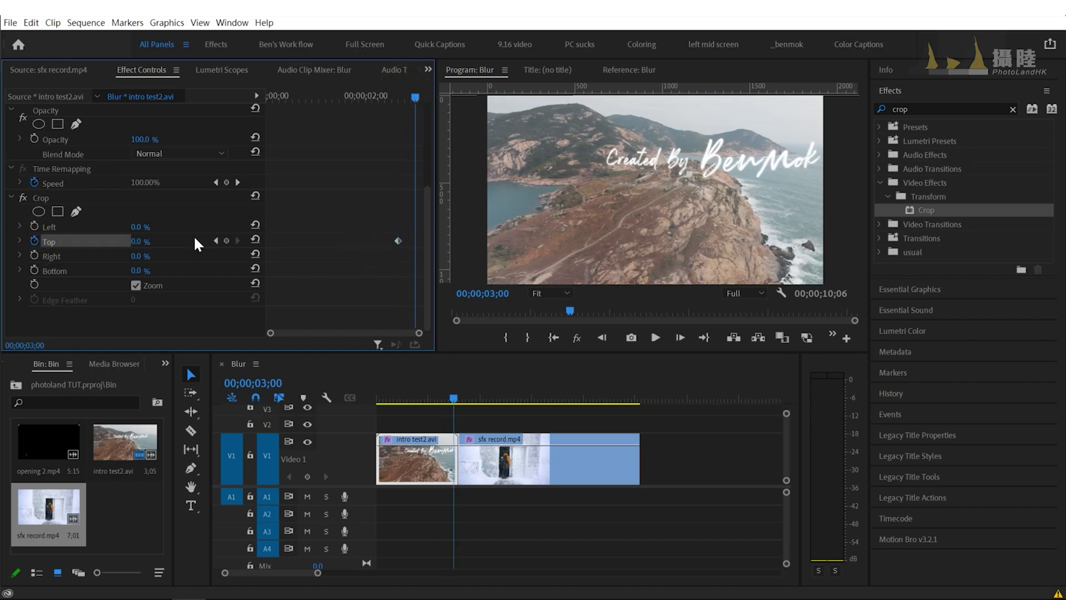
pyautogui.click(139, 244)
pyautogui.write('82')
pyautogui.press('Return')
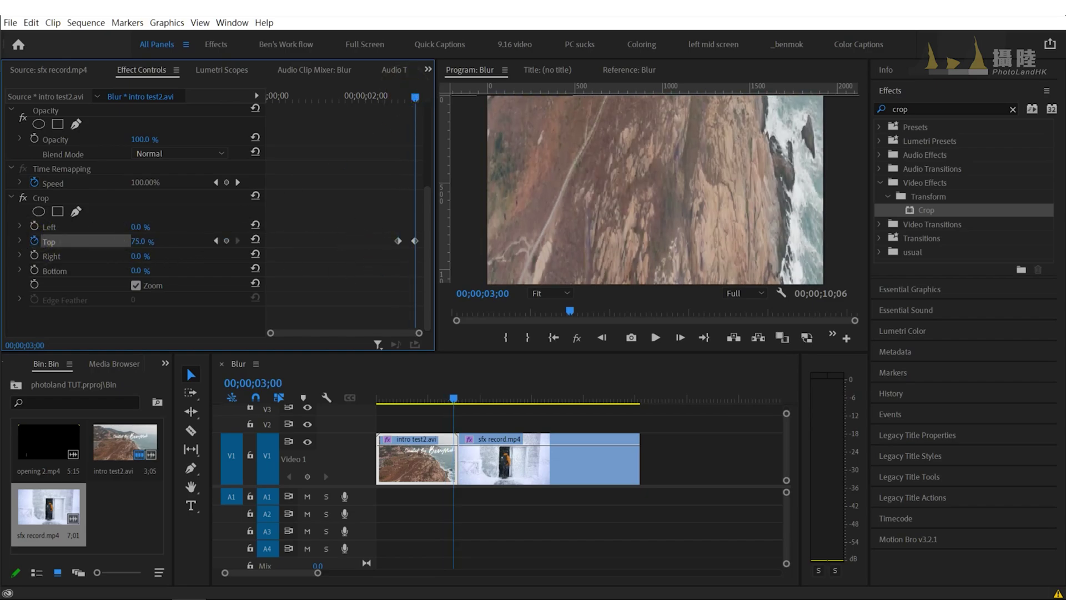
pyautogui.moveTo(138, 240); pyautogui.dragTo(176, 241)
# Select sfx record.mp4 and set a 0% Crop Bottom keyframe at 03;24.
pyautogui.click(475, 452)
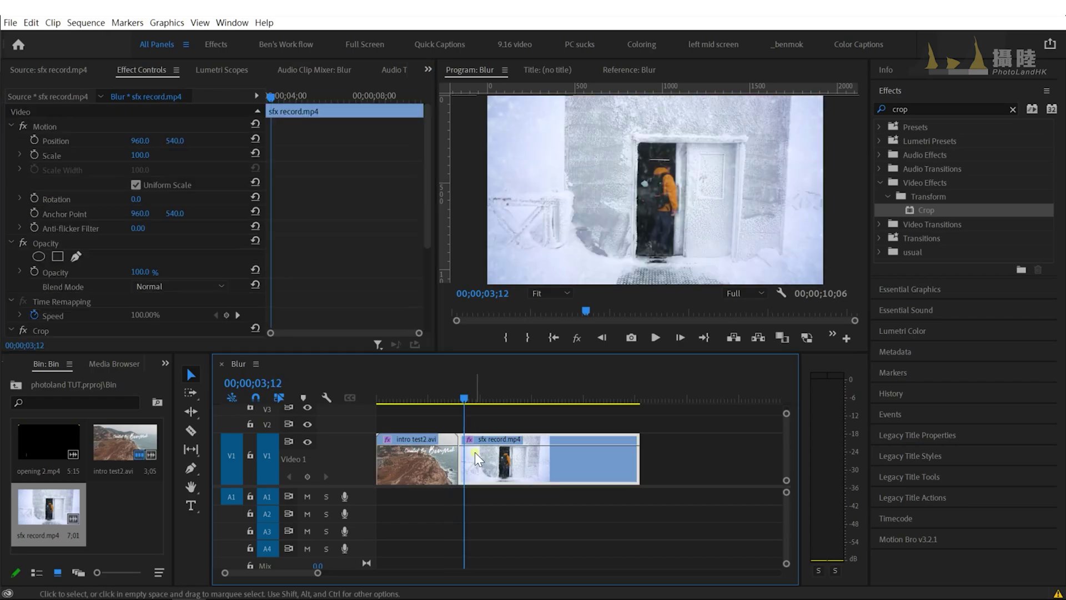
pyautogui.scroll(-3, 318, 276)
pyautogui.scroll(-1, 318, 275)
pyautogui.moveTo(269, 98); pyautogui.dragTo(277, 99)
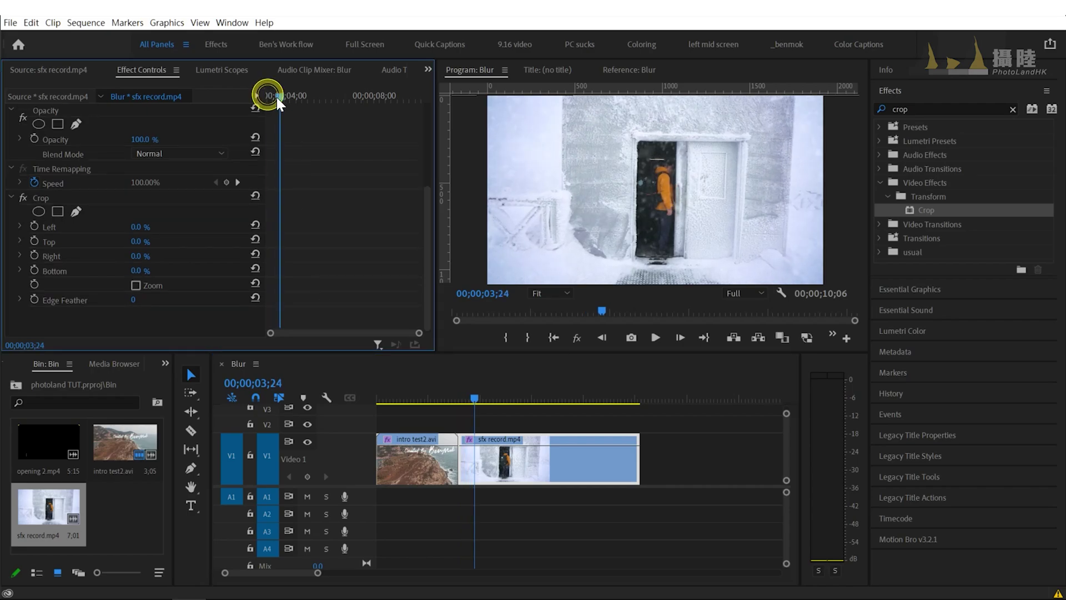
pyautogui.click(33, 269)
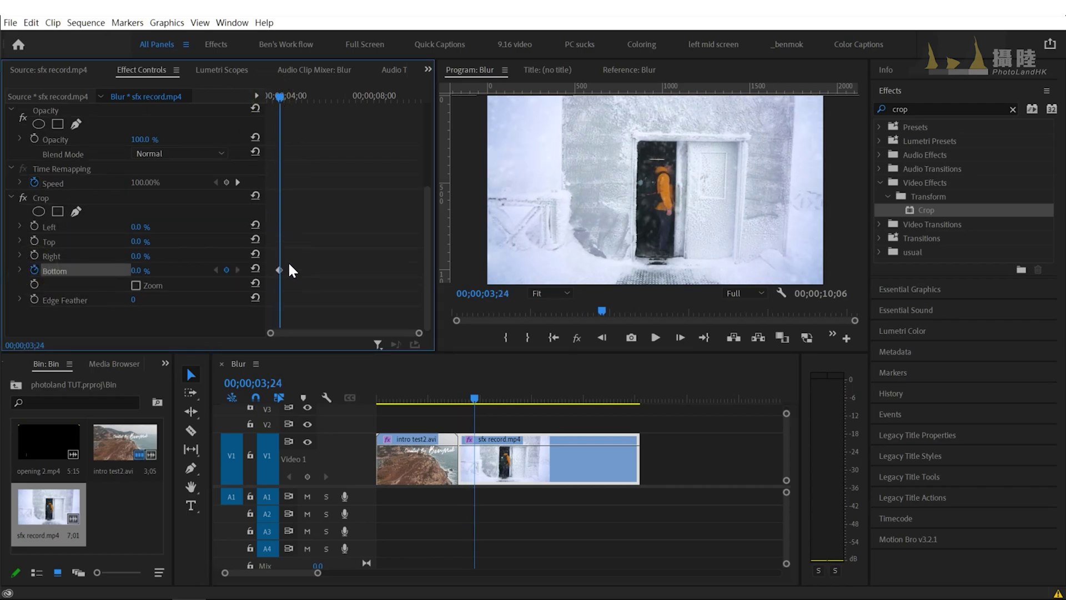
# At 03;05 enable Zoom, raise Crop Bottom to 95%, and play the transition.
pyautogui.moveTo(278, 98); pyautogui.dragTo(267, 97)
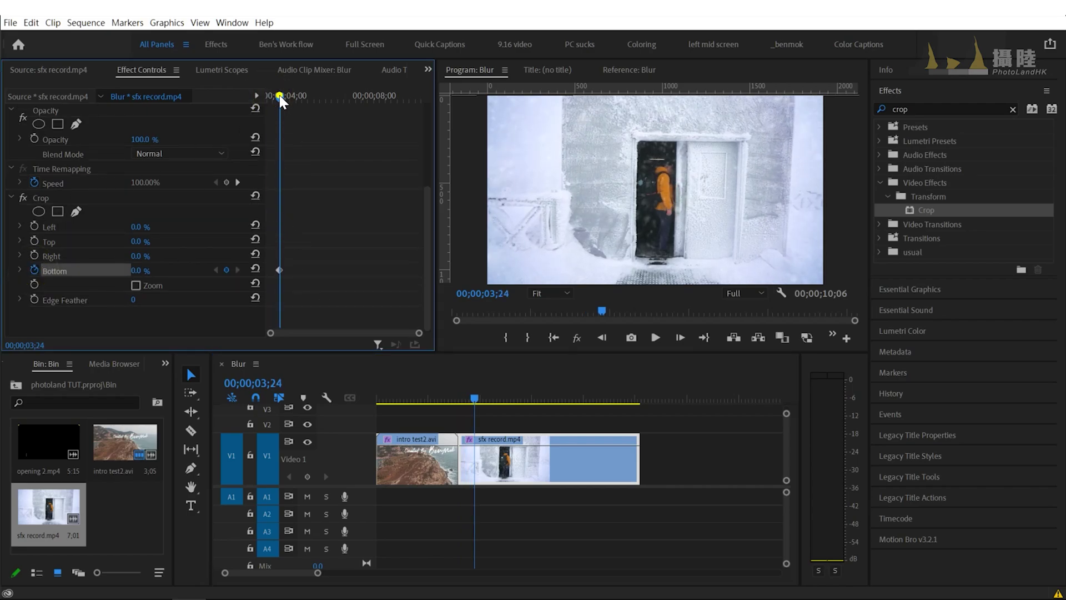
pyautogui.click(142, 285)
pyautogui.moveTo(136, 271); pyautogui.dragTo(191, 270)
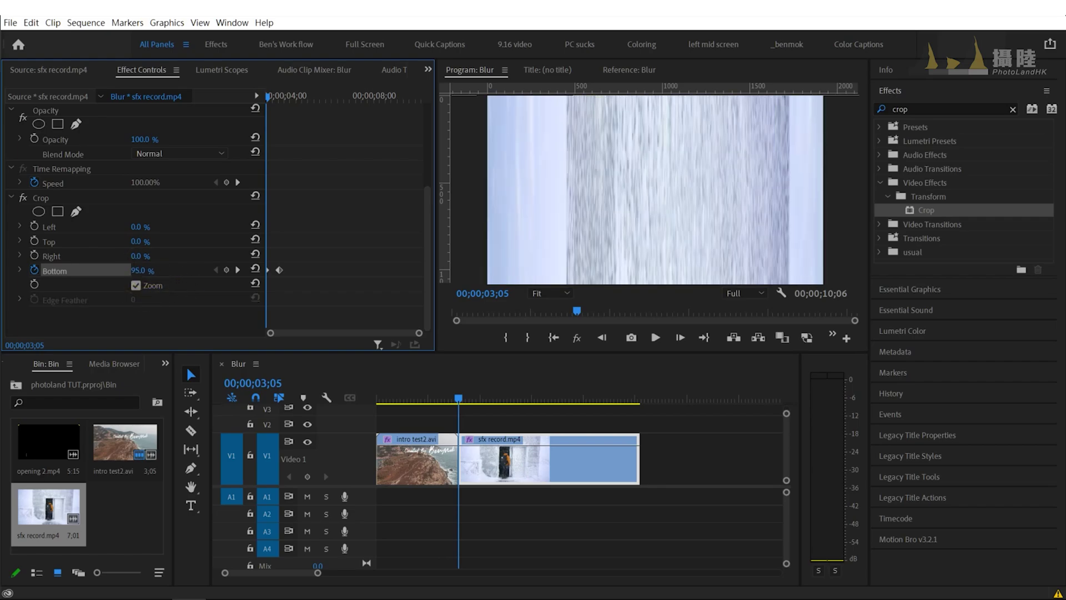
pyautogui.click(428, 398)
pyautogui.press('space')
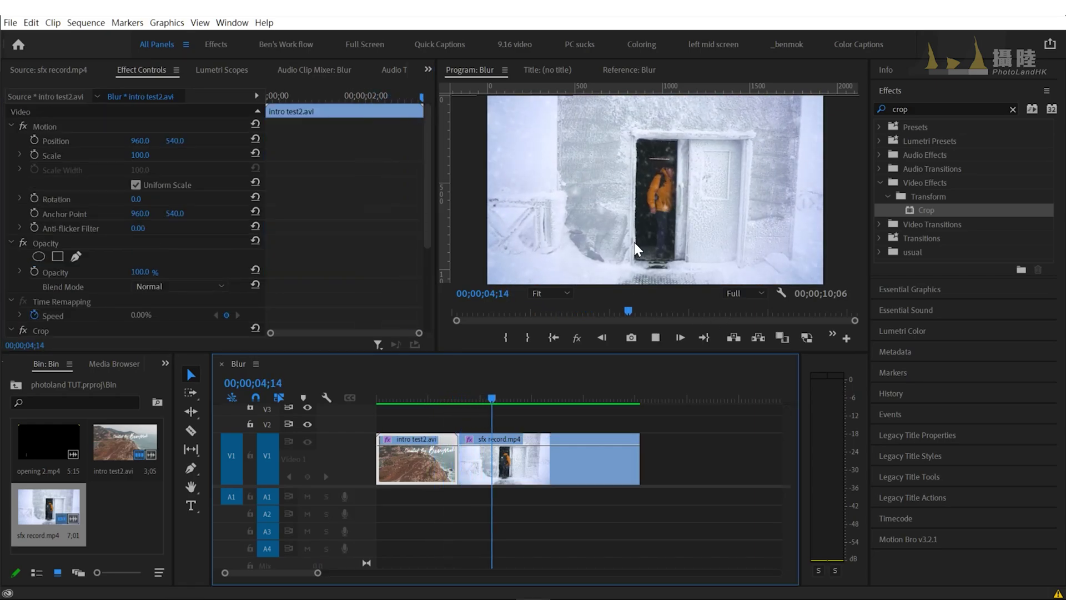
# Replay the crop transition from the intro clip to review it.
pyautogui.click(431, 398)
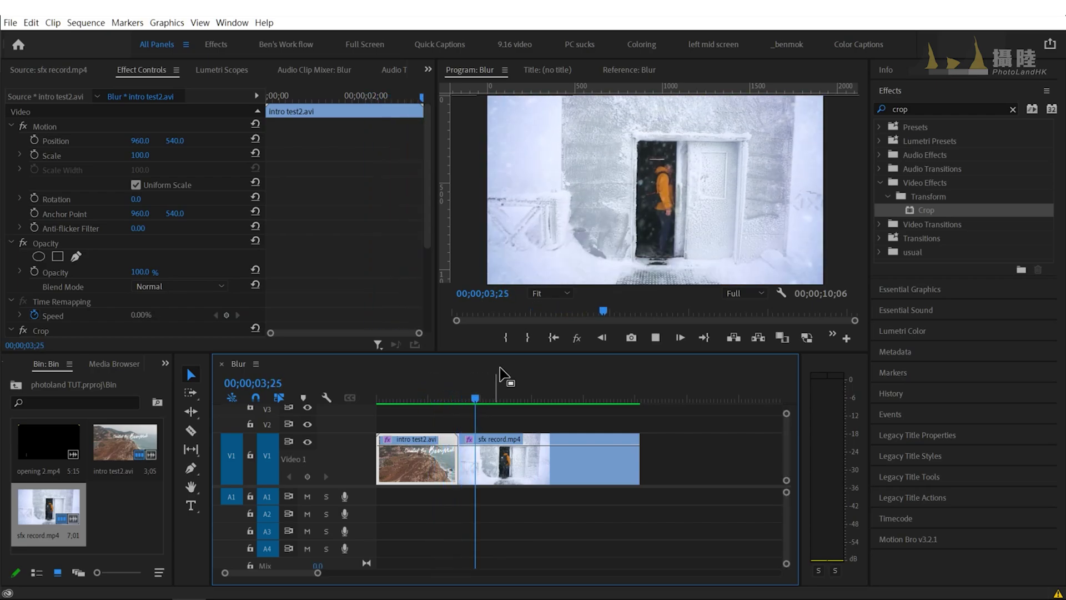
pyautogui.click(445, 397)
pyautogui.scroll(-4, 371, 276)
pyautogui.press('space')
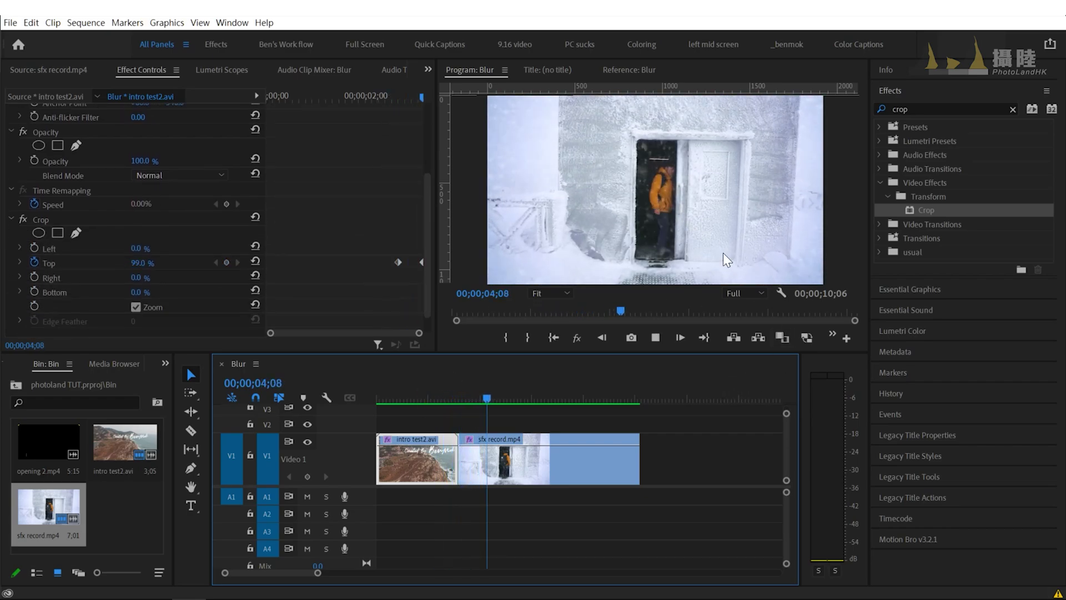
pyautogui.click(444, 396)
pyautogui.scroll(-5, 356, 269)
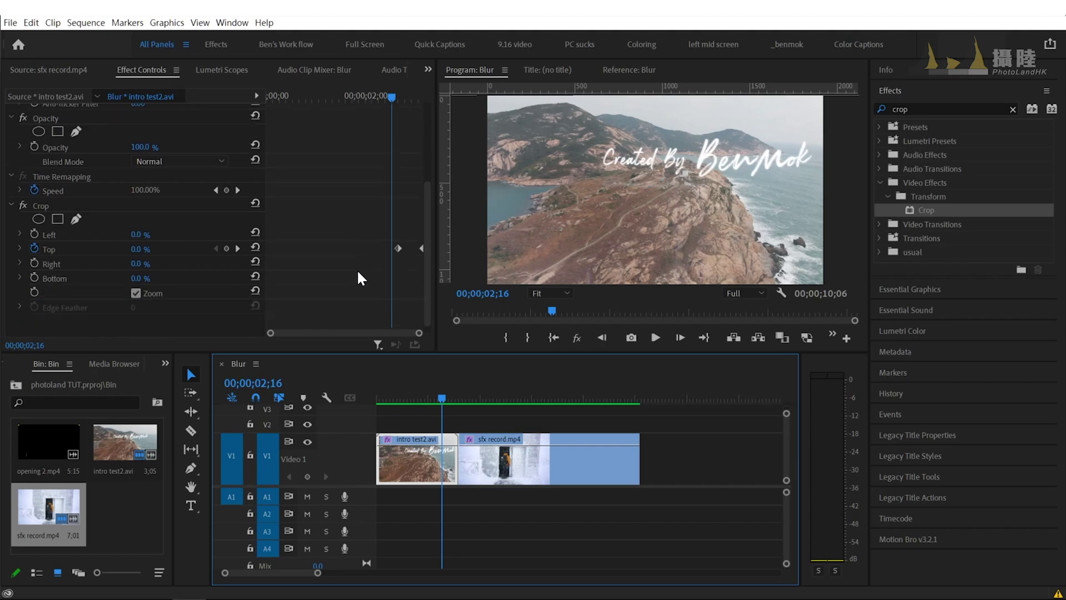
# Ease the intro's Top crop keyframe and stretch the doorway clip's Bottom crop velocity curve.
pyautogui.moveTo(377, 230); pyautogui.dragTo(410, 253)
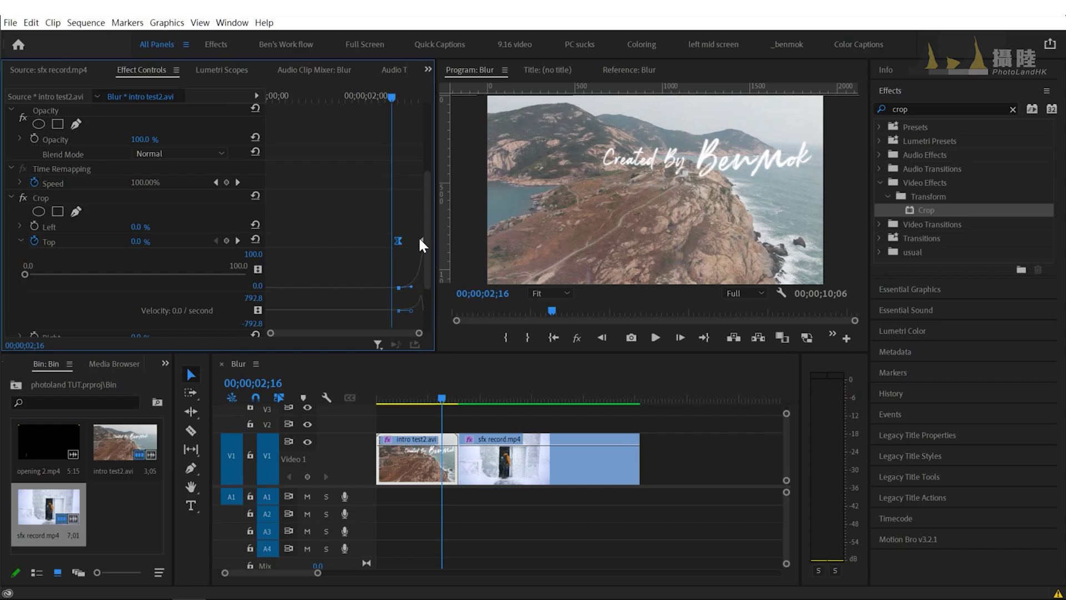
pyautogui.click(471, 398)
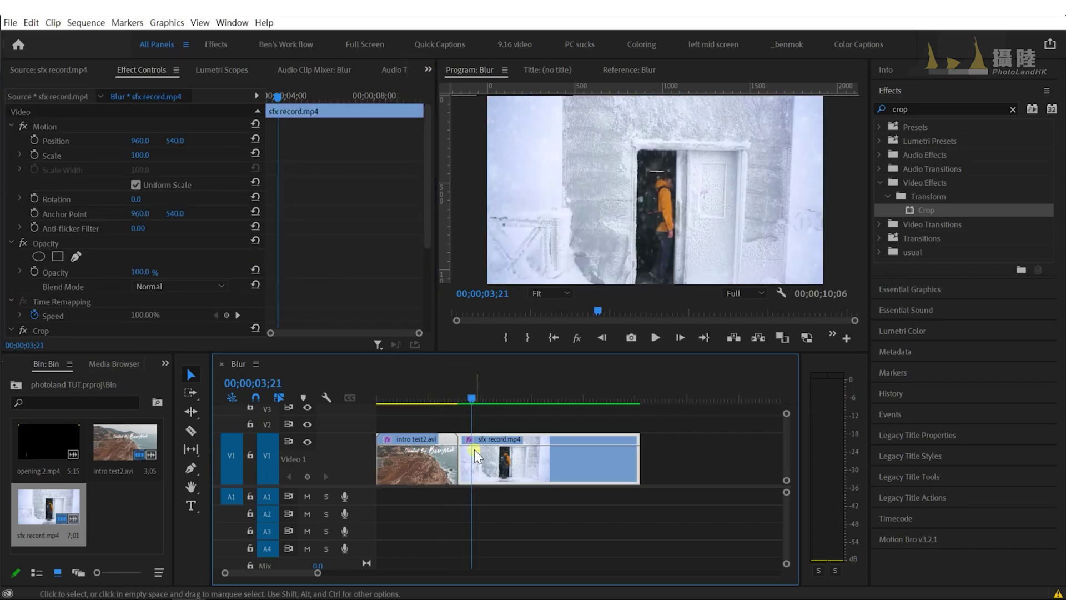
pyautogui.scroll(-5, 325, 257)
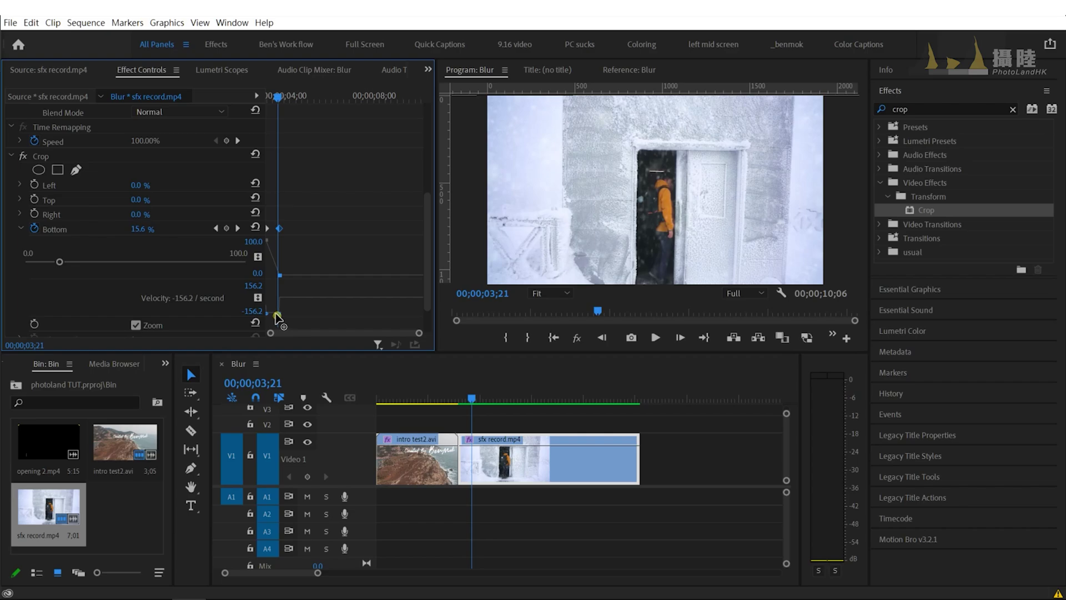
pyautogui.moveTo(273, 314); pyautogui.dragTo(268, 272)
pyautogui.click(274, 273)
# Render the sequence from In to Out for smooth playback.
pyautogui.click(453, 402)
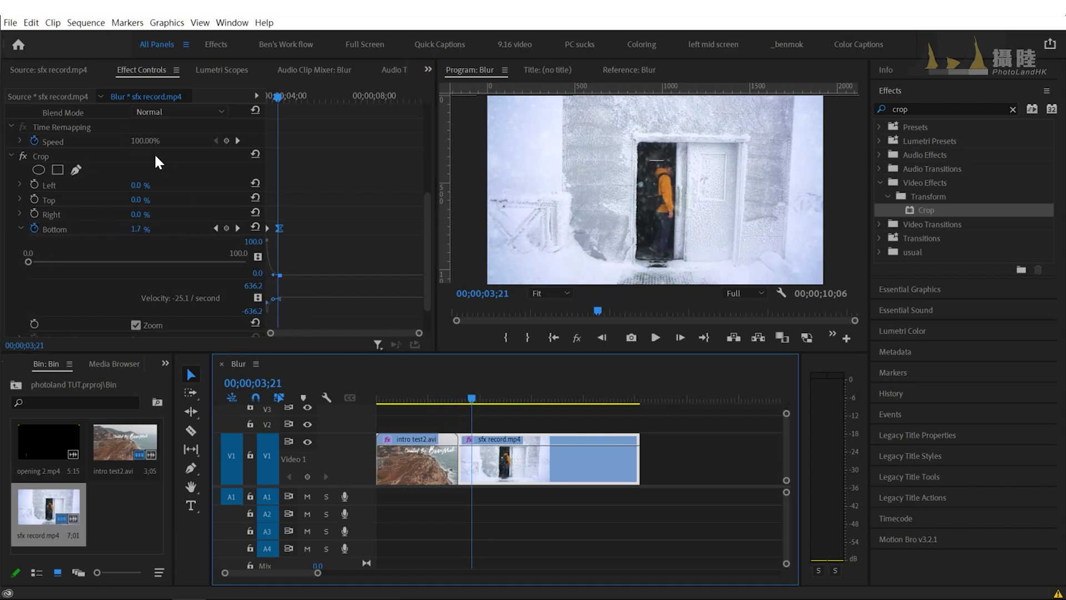
pyautogui.click(102, 25)
pyautogui.click(89, 59)
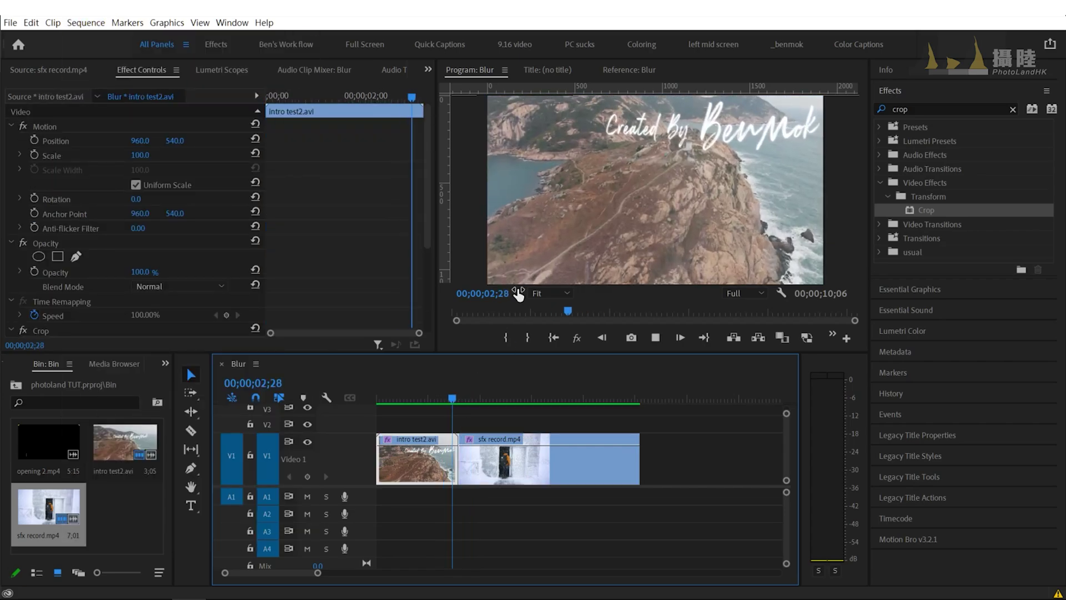
pyautogui.click(443, 396)
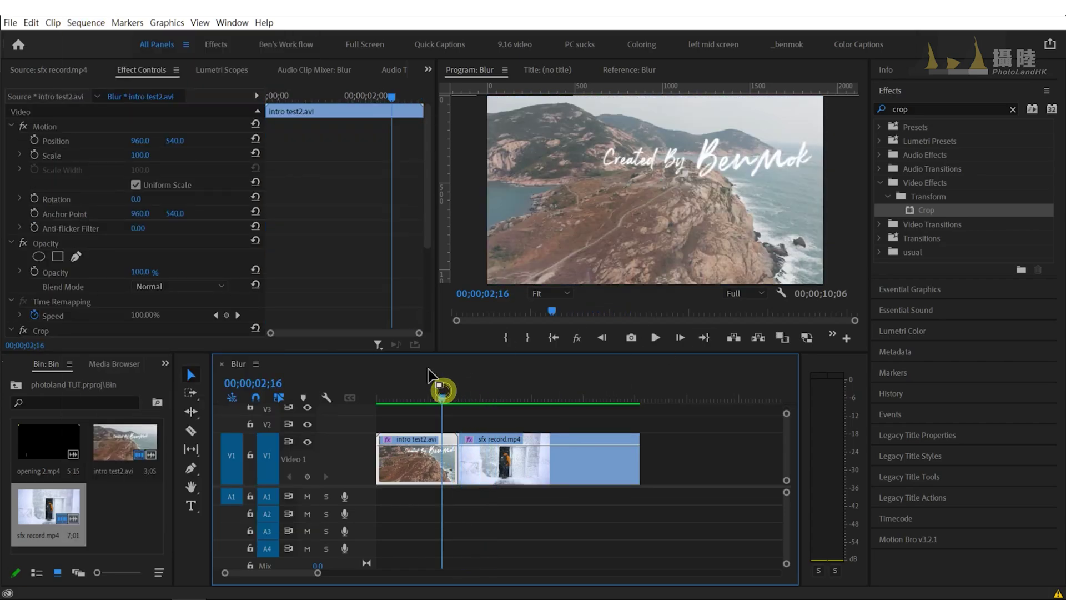
pyautogui.scroll(-2, 348, 245)
pyautogui.scroll(-2, 348, 245)
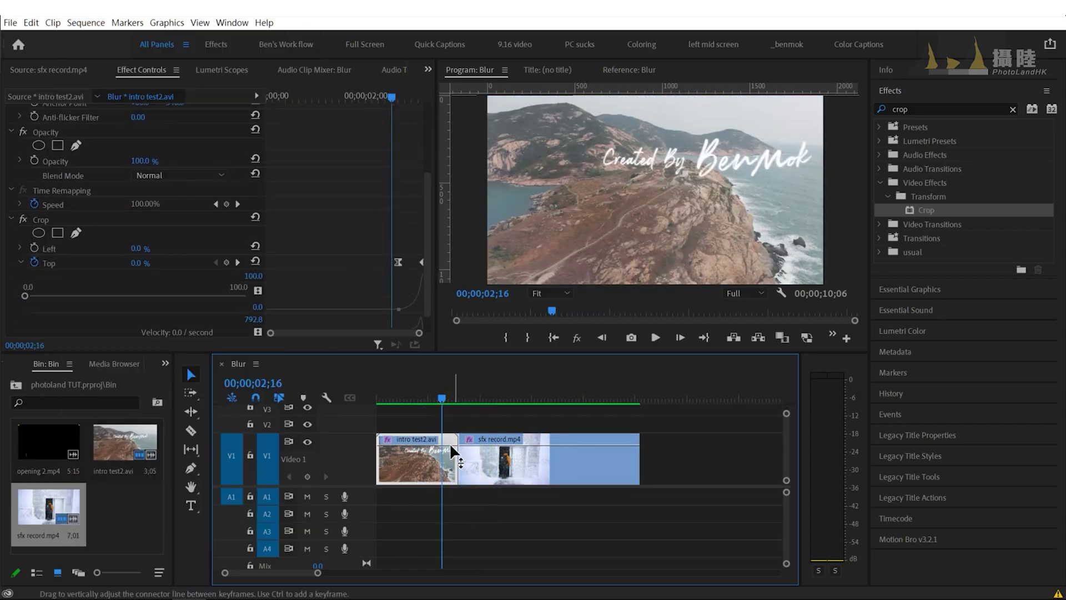
pyautogui.click(460, 399)
pyautogui.click(655, 337)
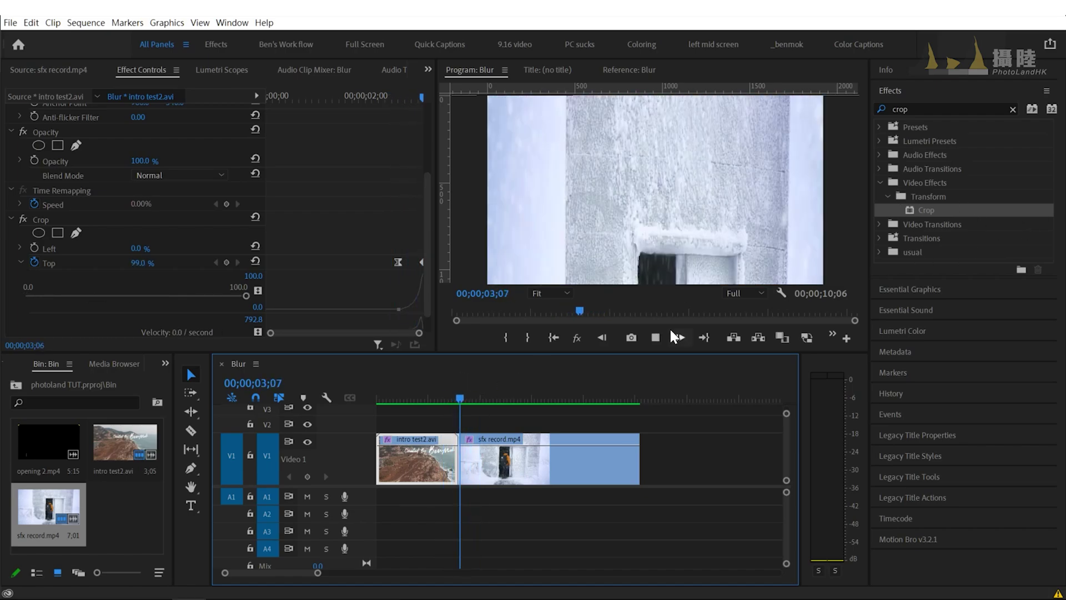
pyautogui.click(444, 395)
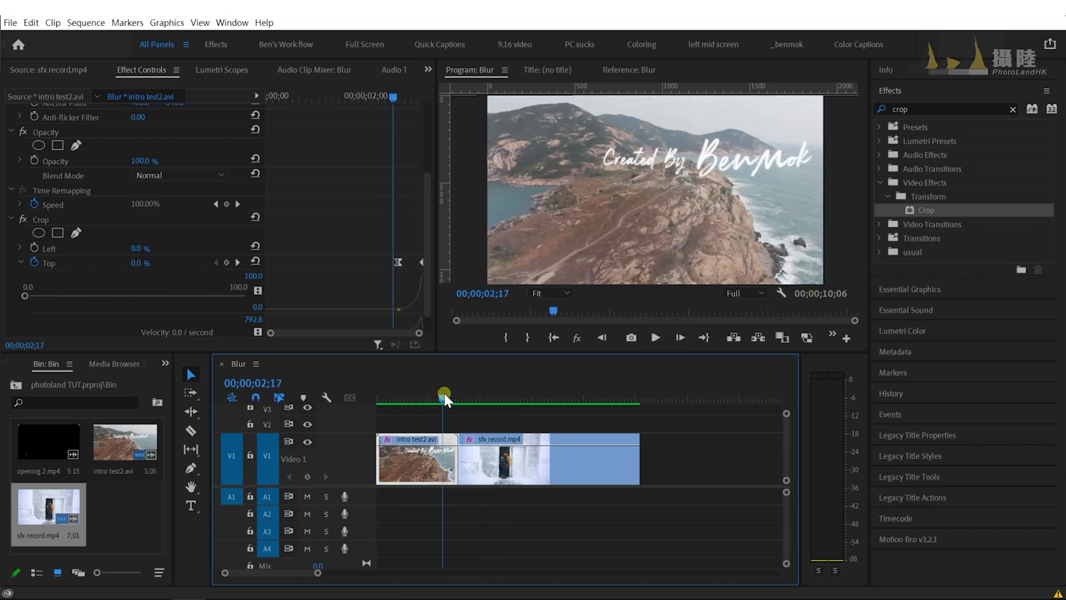
pyautogui.click(462, 398)
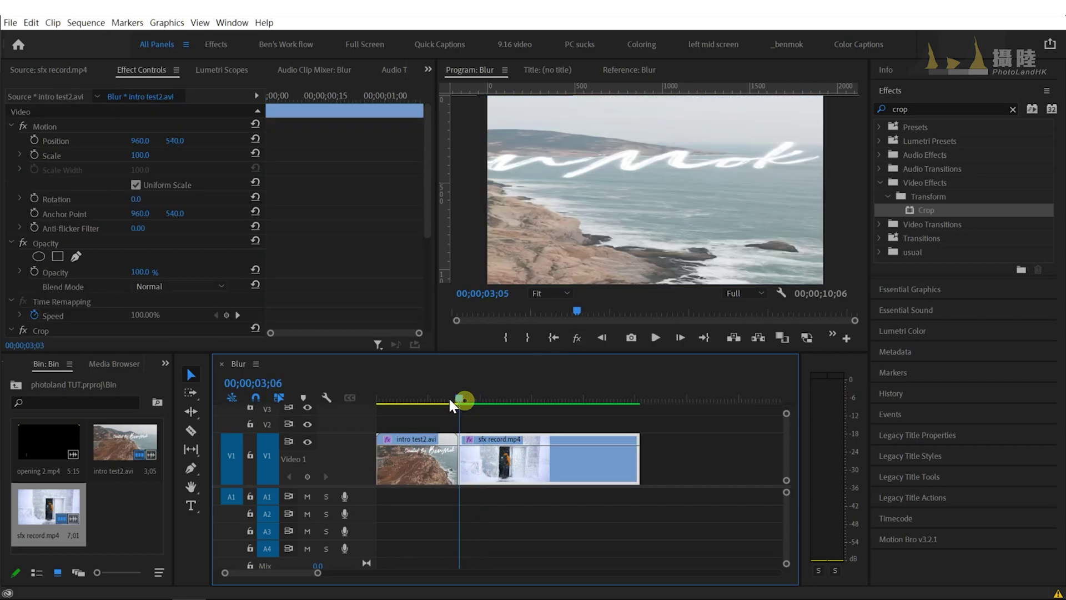
pyautogui.moveTo(450, 399); pyautogui.dragTo(448, 409)
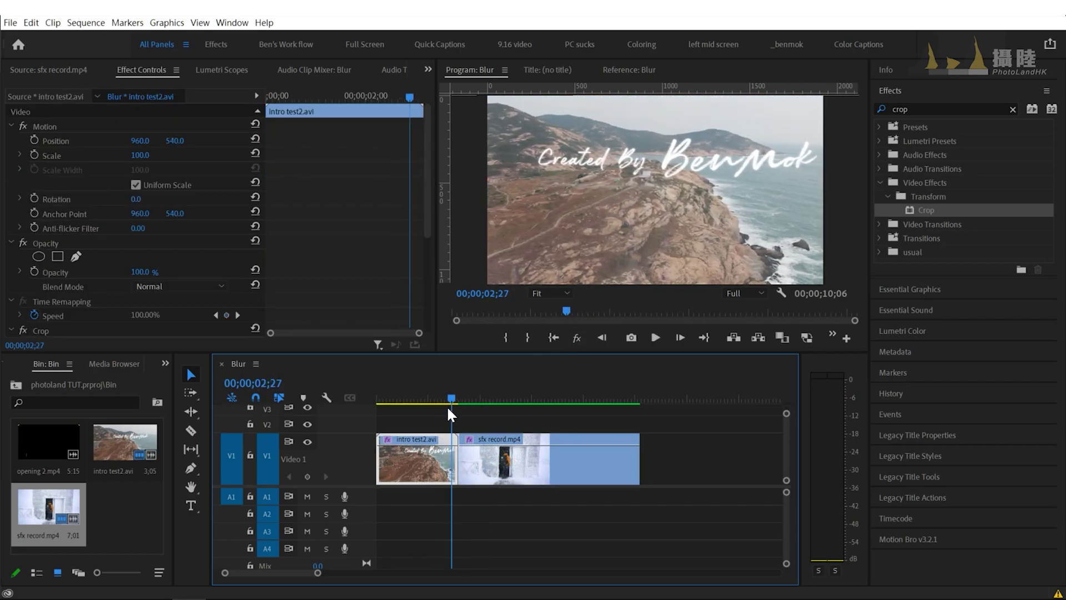
pyautogui.scroll(-5, 332, 322)
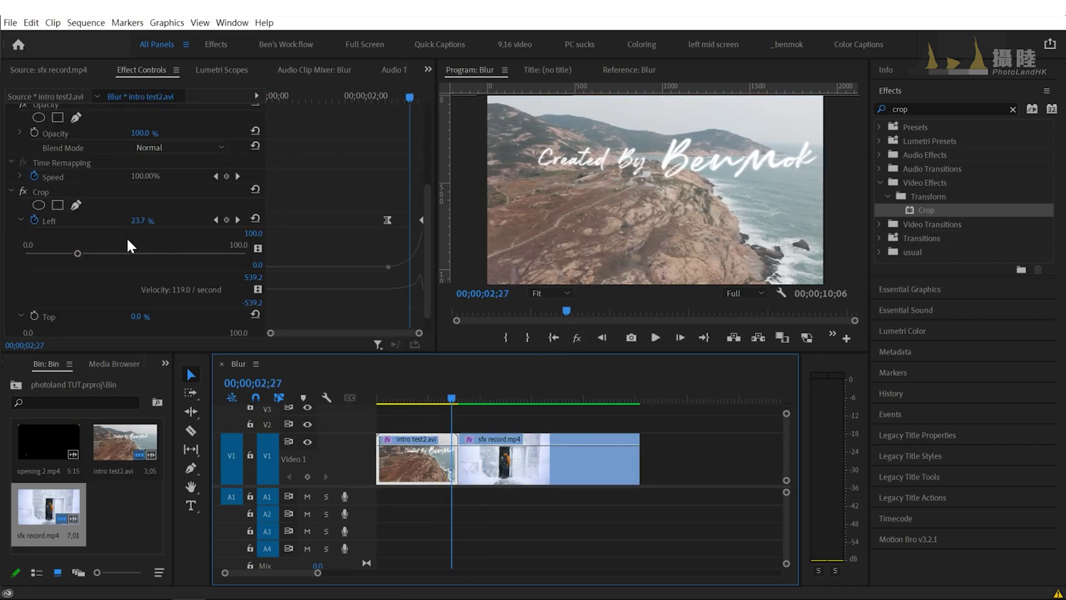
pyautogui.click(466, 458)
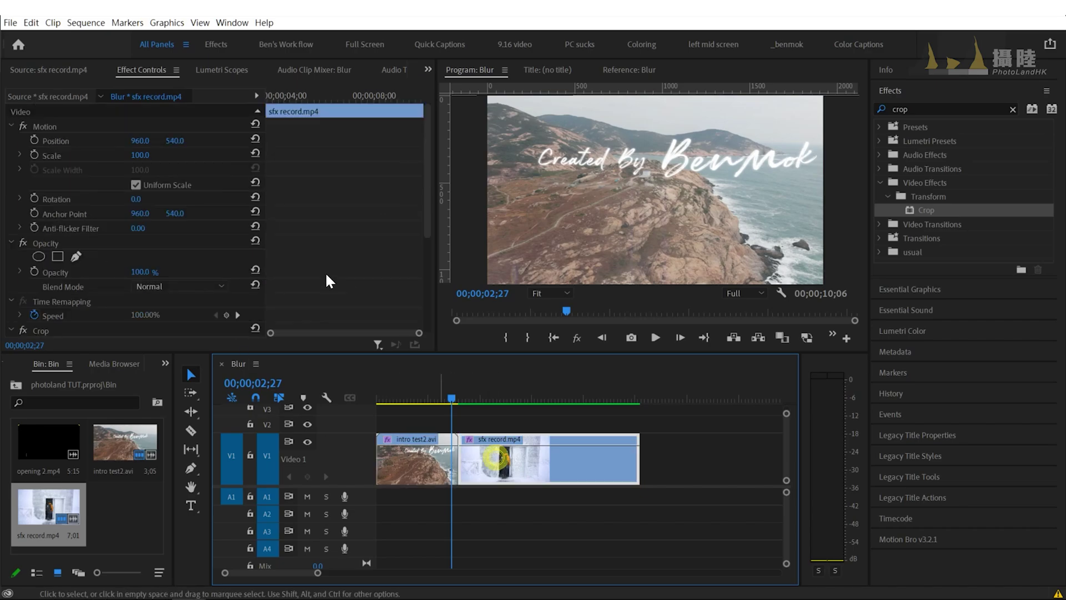
pyautogui.click(444, 400)
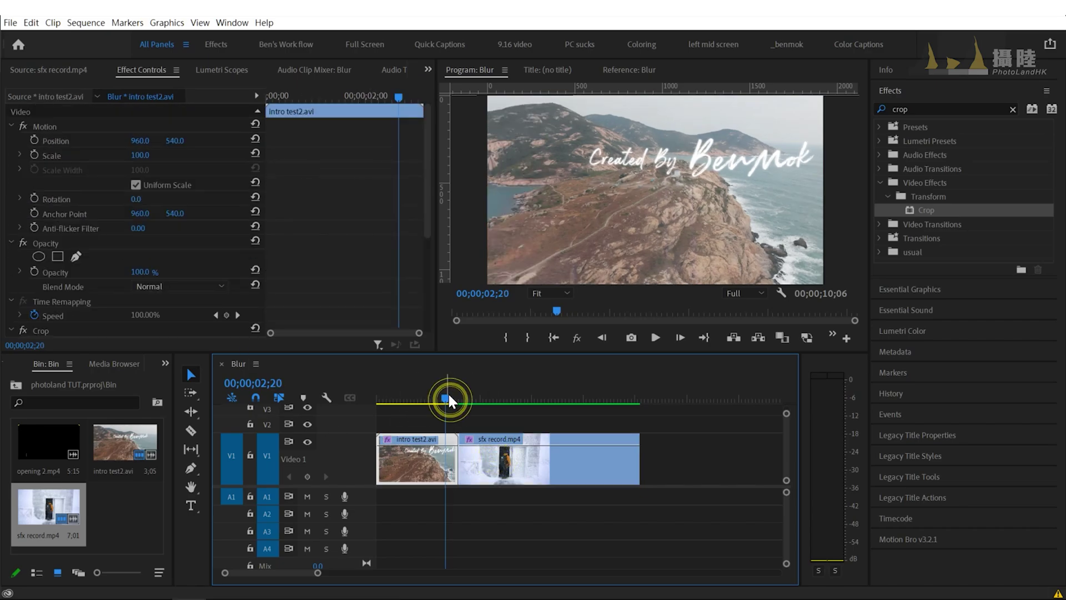
pyautogui.press('space')
pyautogui.click(443, 398)
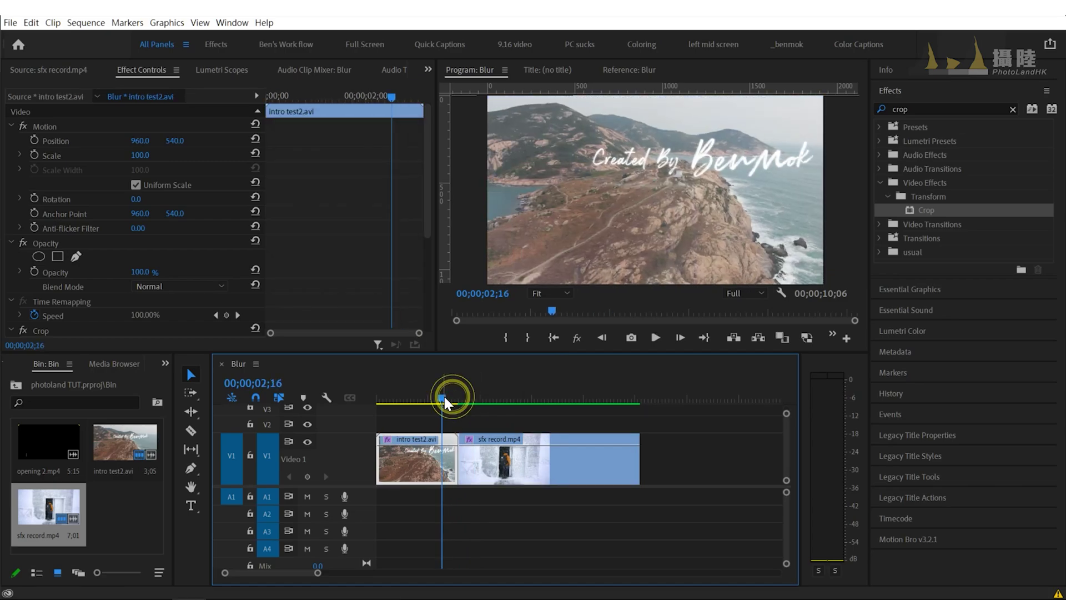